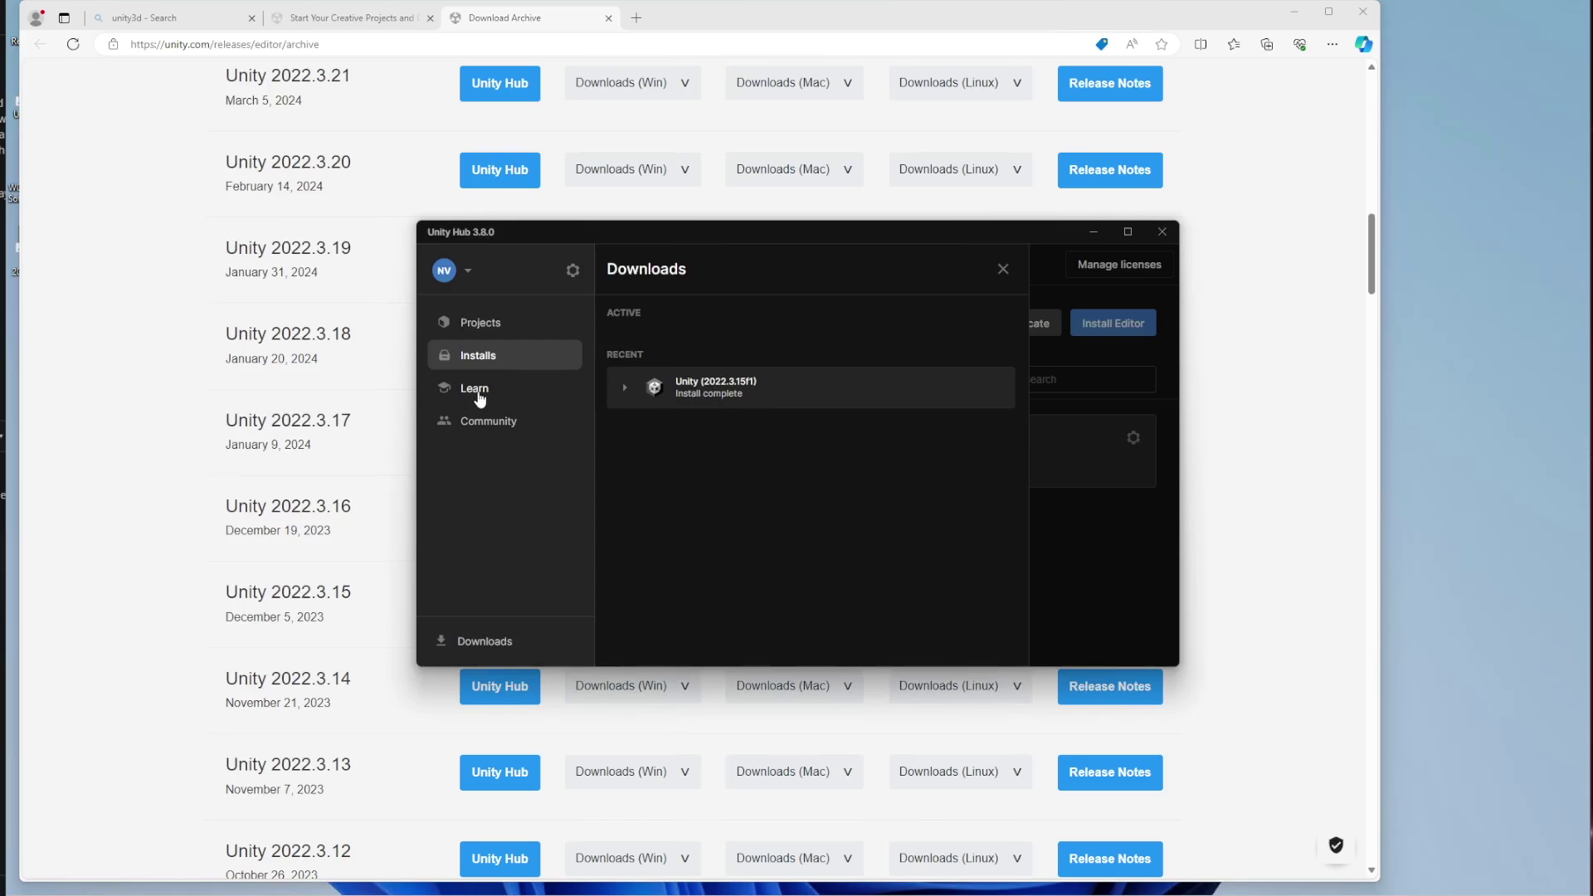
Step: Add a free personal license to Unity Hub, agreeing to the Unity Personal terms, and return to the projects list
{"action": "left_click", "coordinate": [488, 326]}
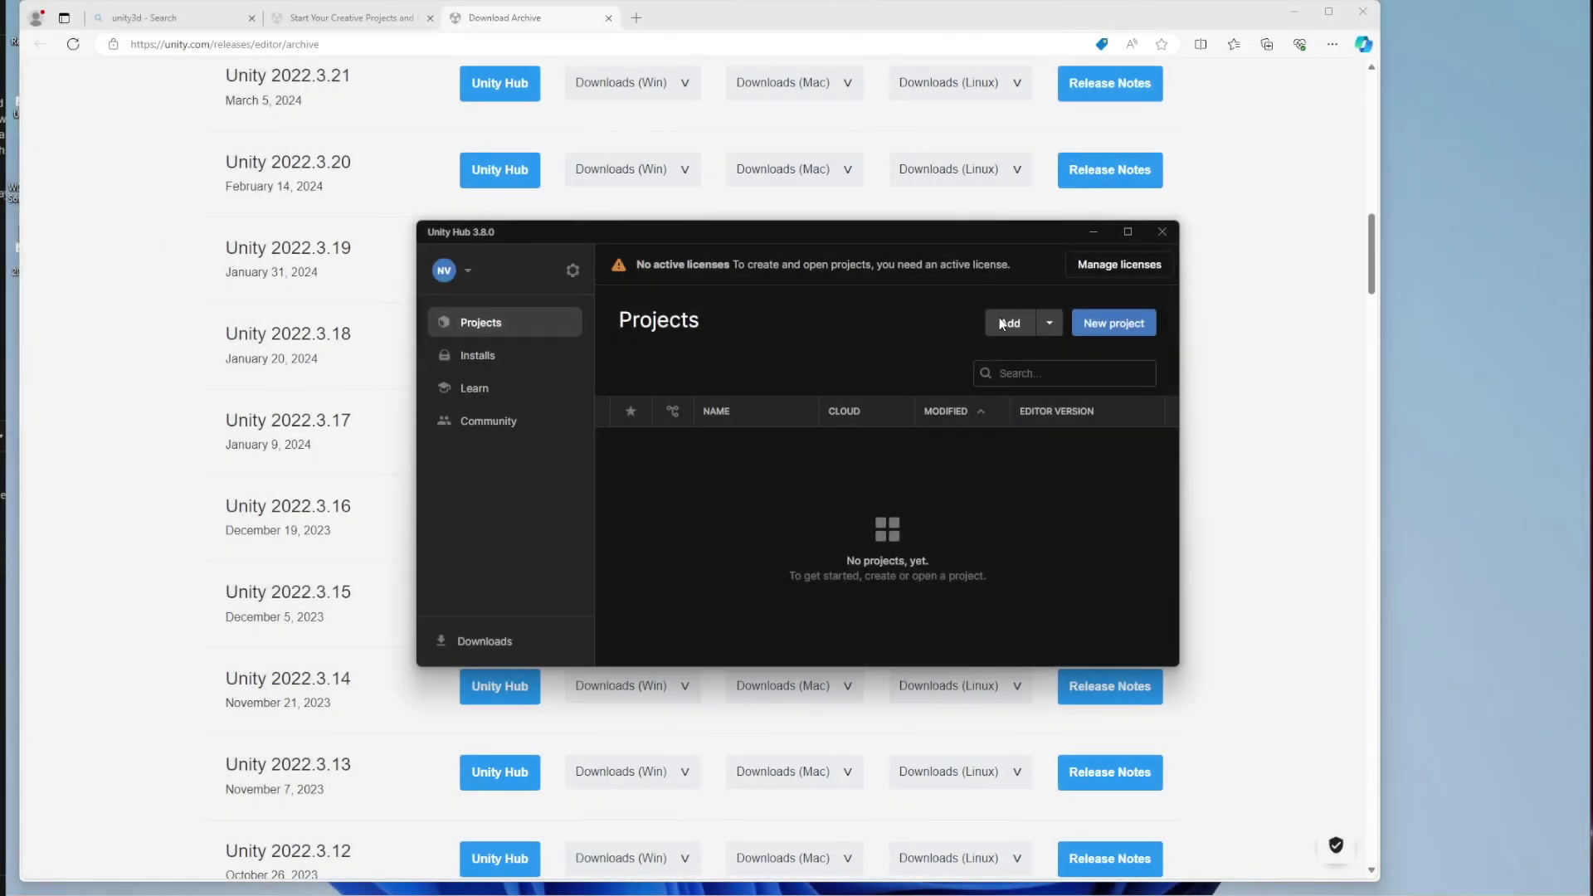
{"action": "left_click", "coordinate": [1094, 265]}
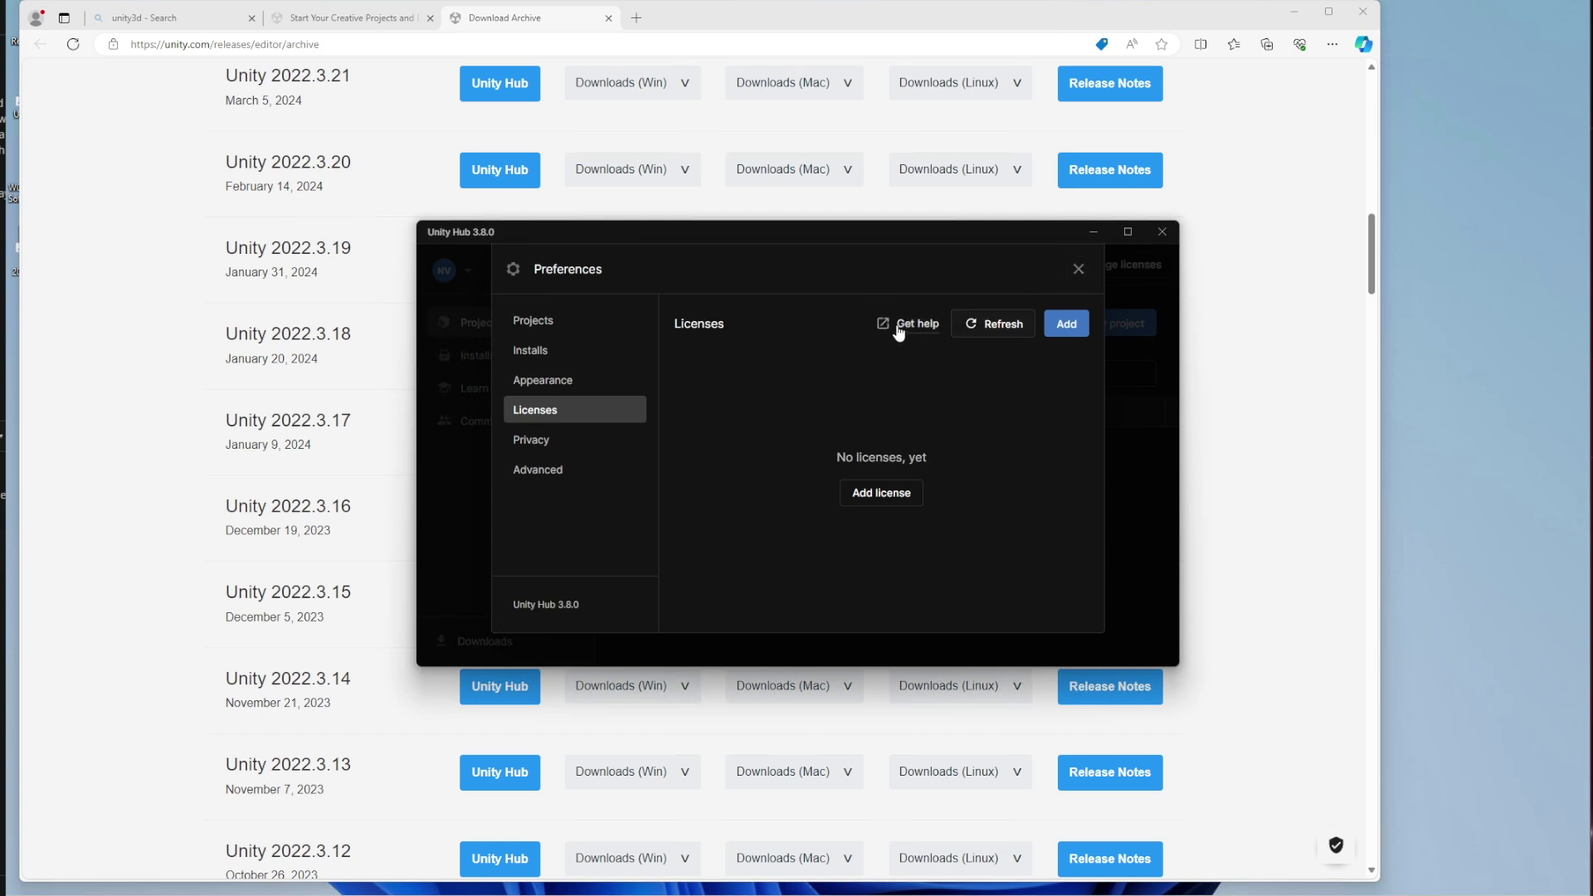
{"action": "left_click", "coordinate": [904, 498]}
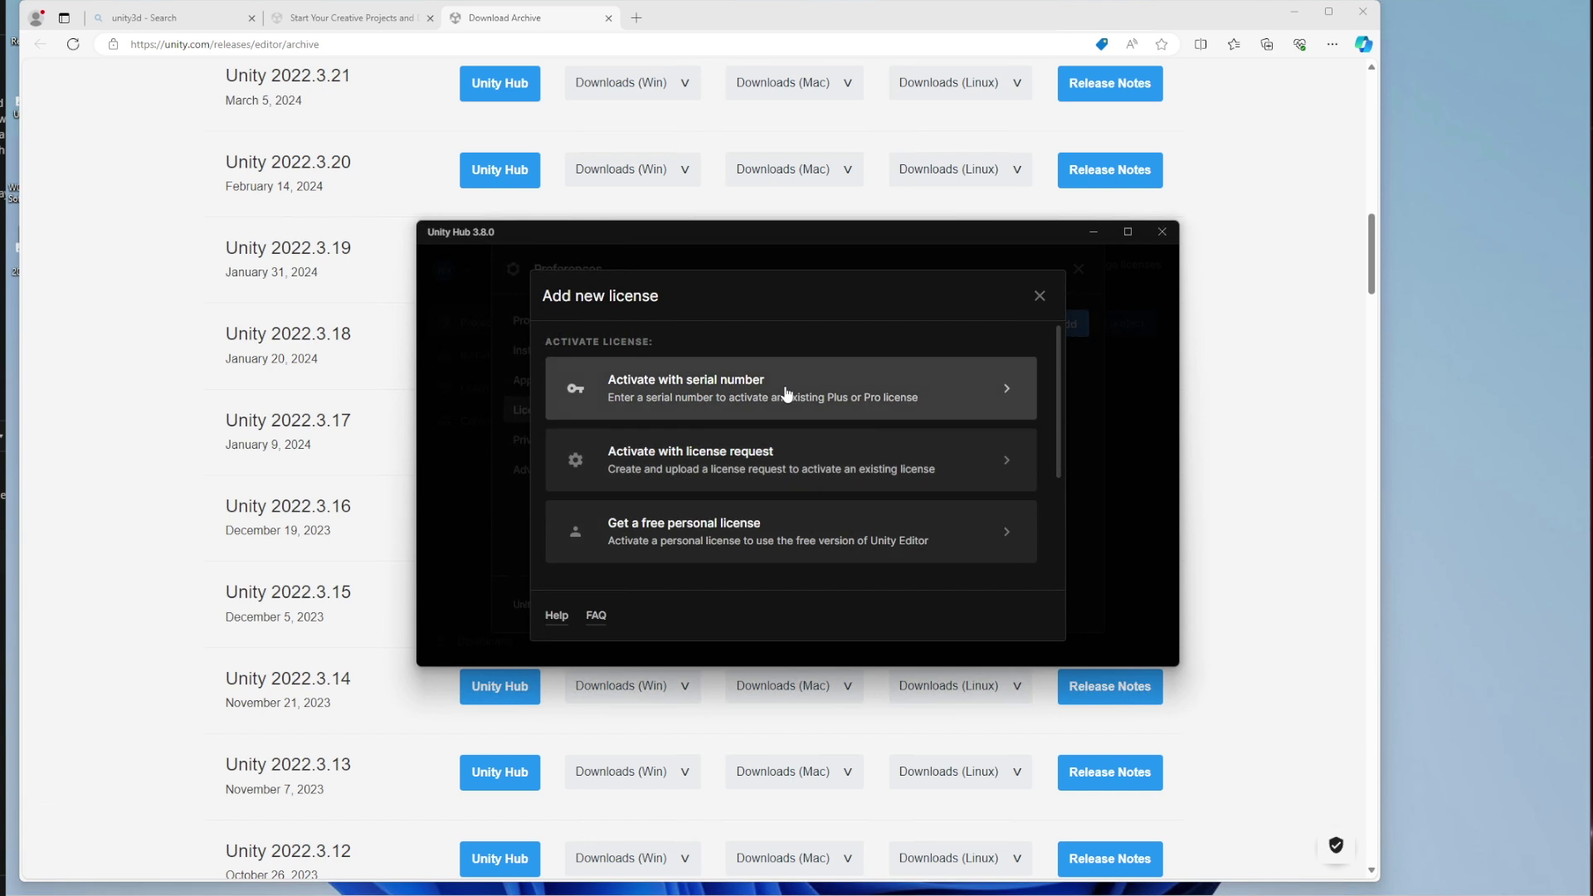
{"action": "left_click", "coordinate": [757, 527]}
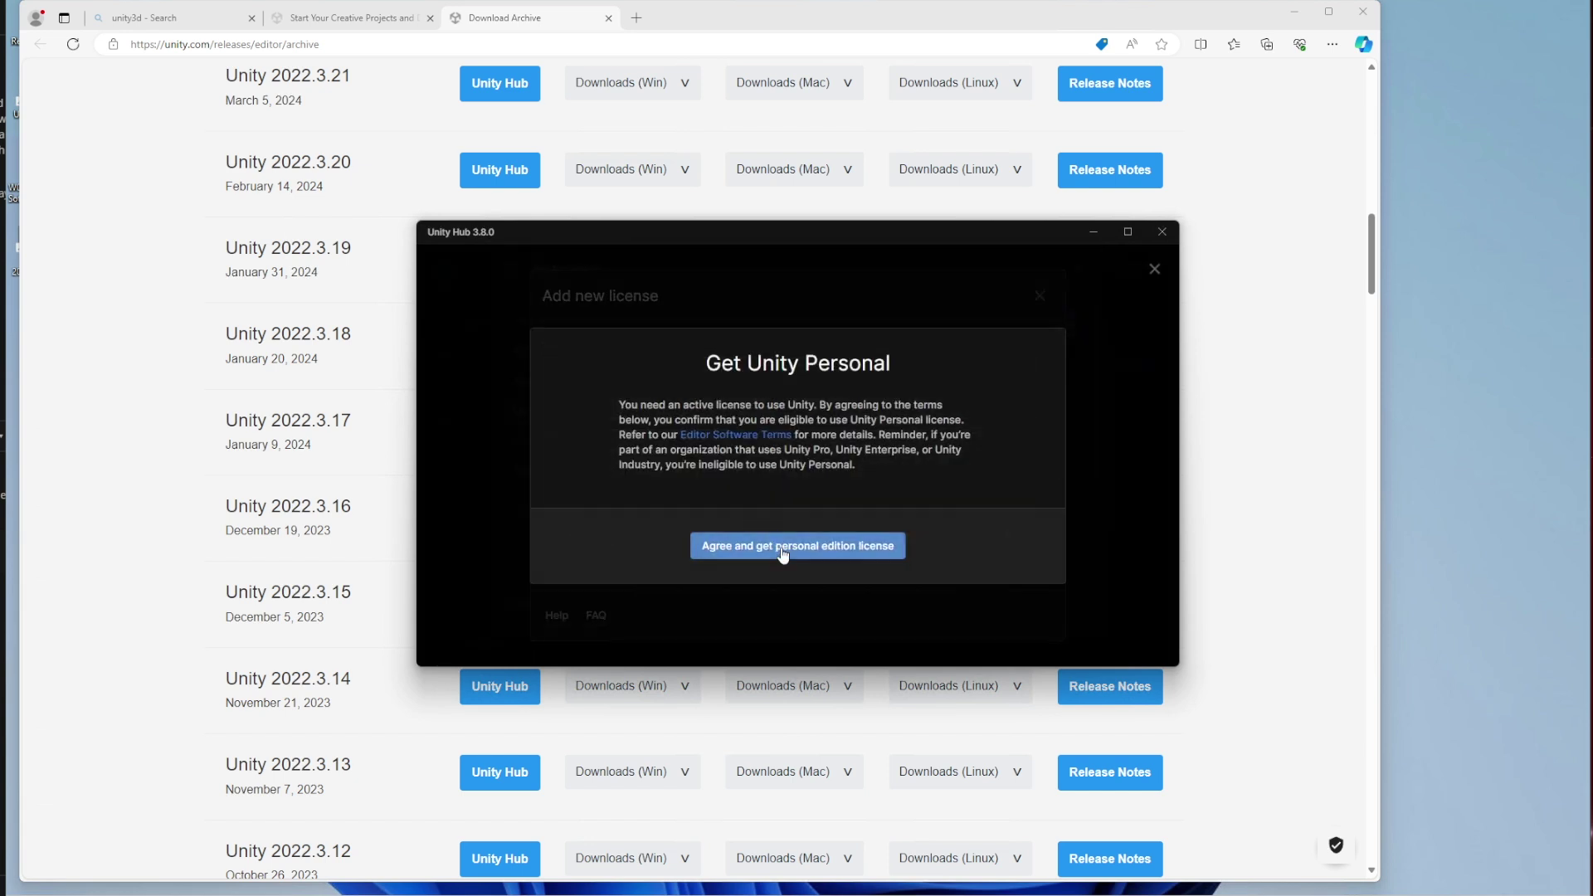
{"action": "left_click", "coordinate": [783, 547]}
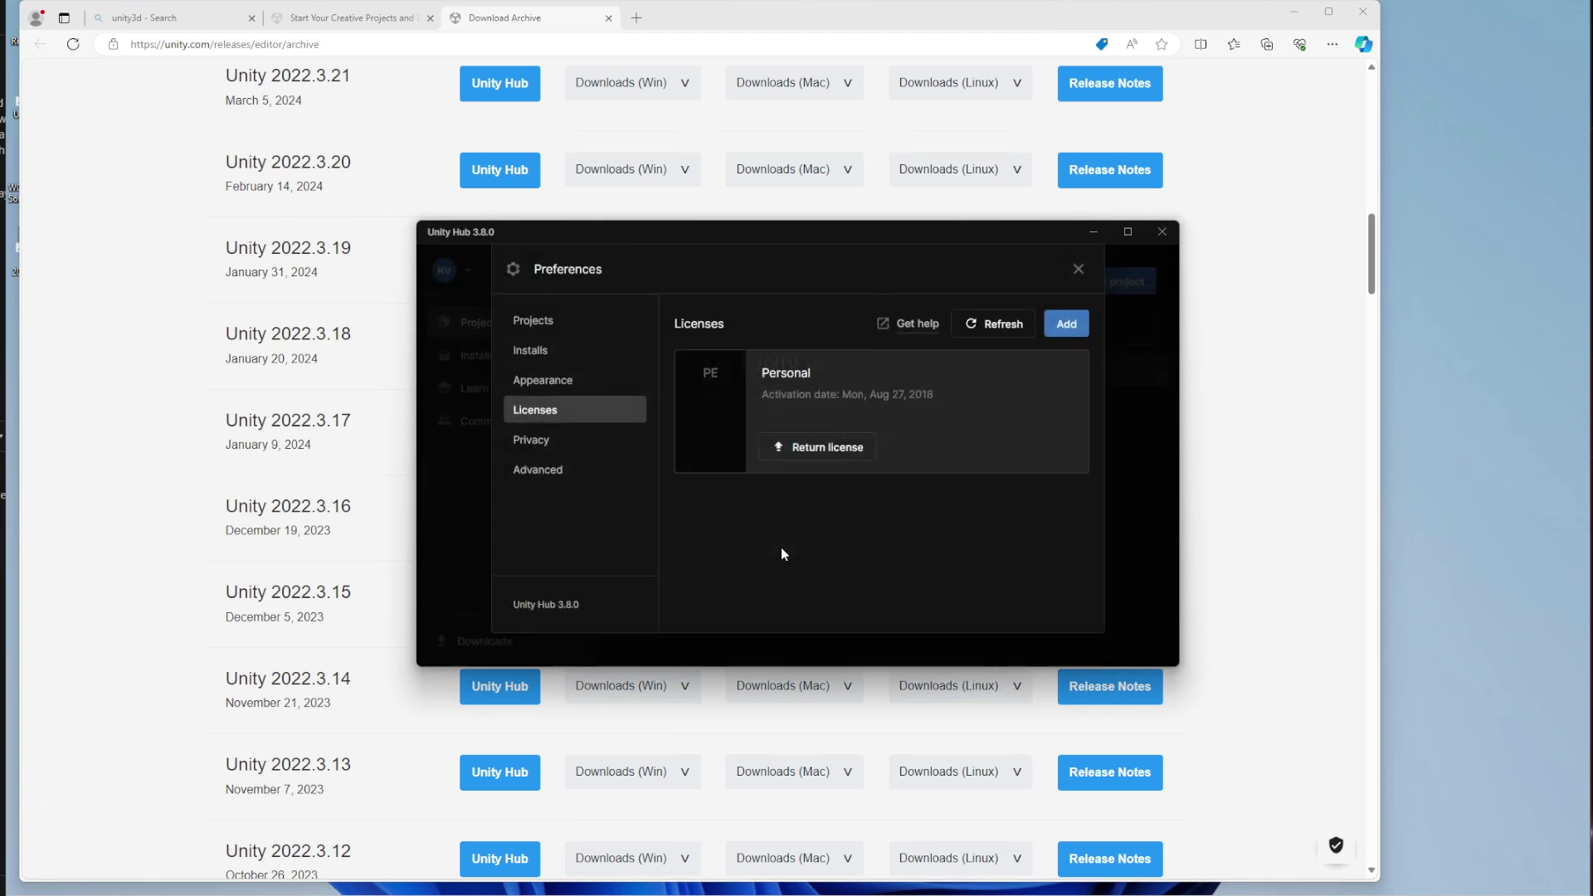
{"action": "left_click", "coordinate": [1079, 269]}
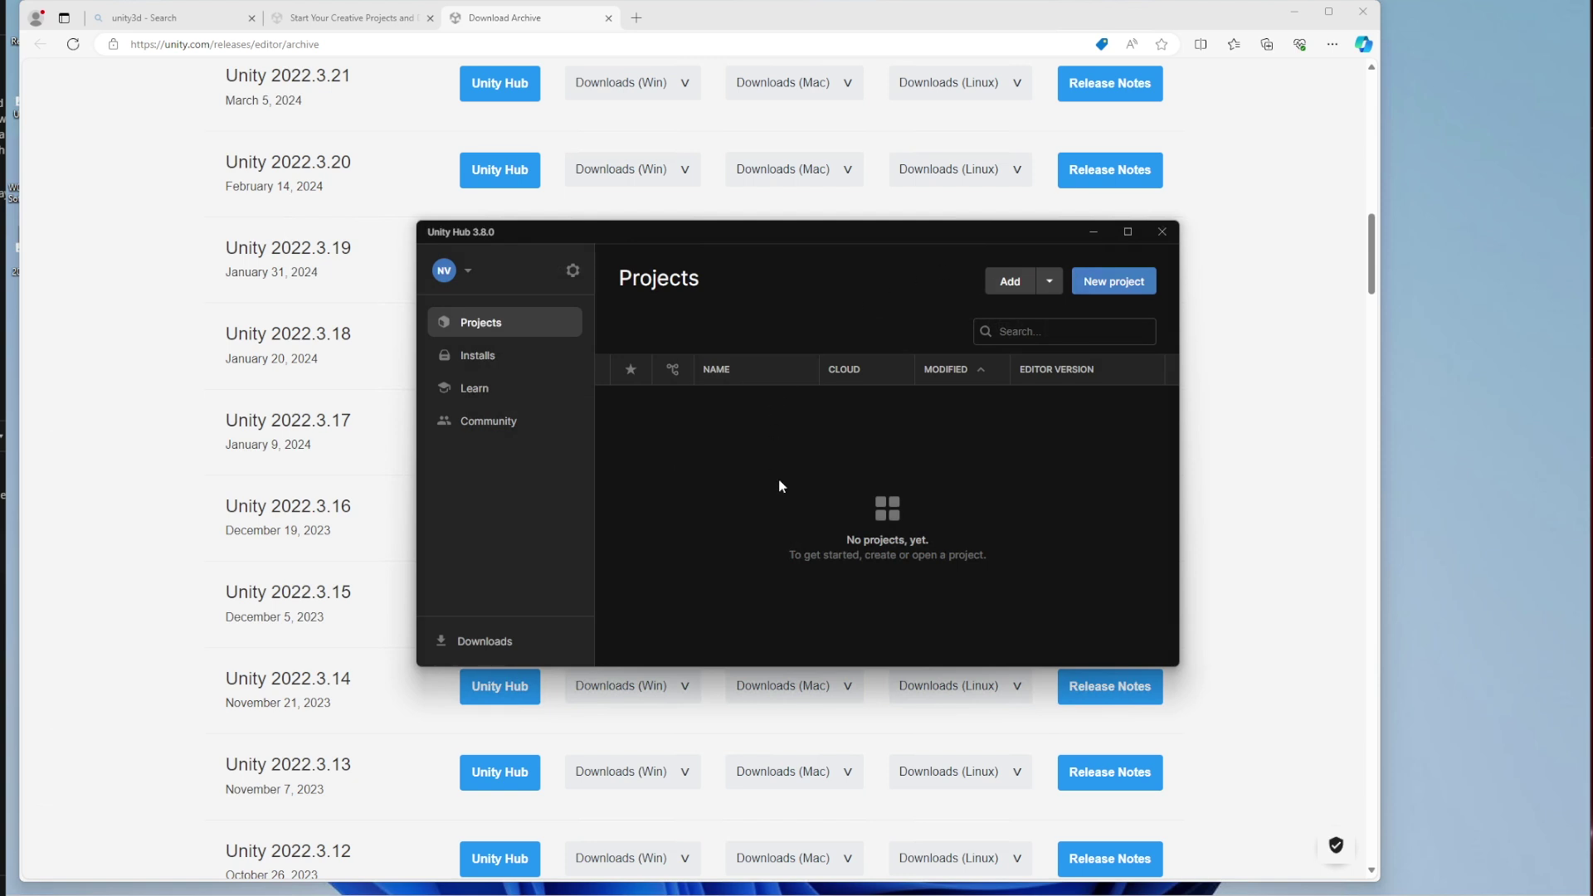
Step: Start a new project from the Core template Universal 3D and download that template
{"action": "left_click", "coordinate": [1100, 283]}
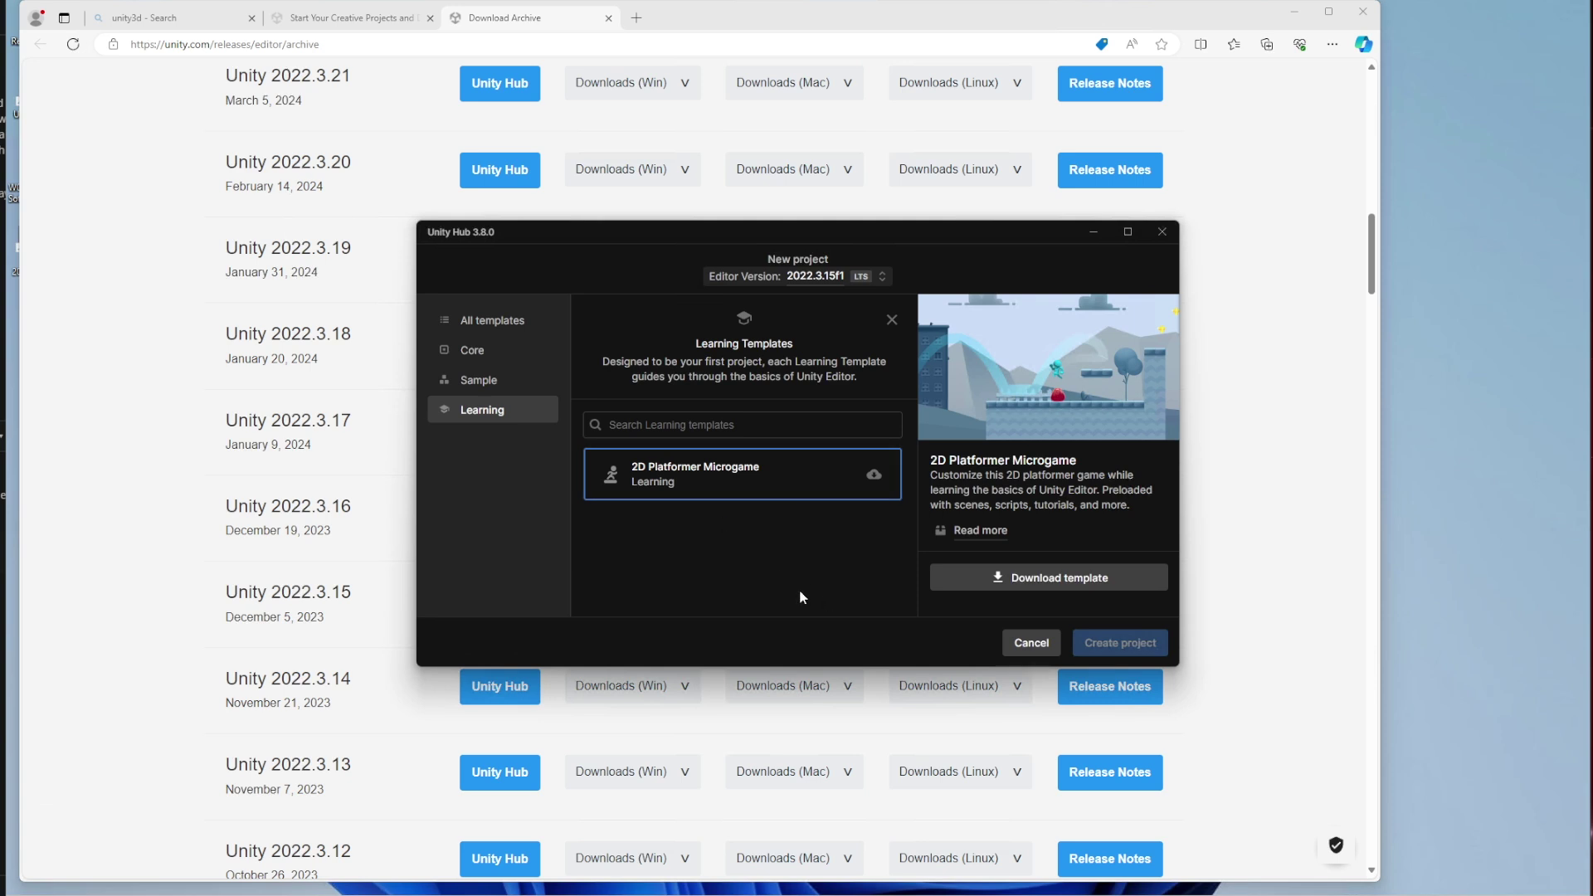
{"action": "left_click", "coordinate": [471, 349]}
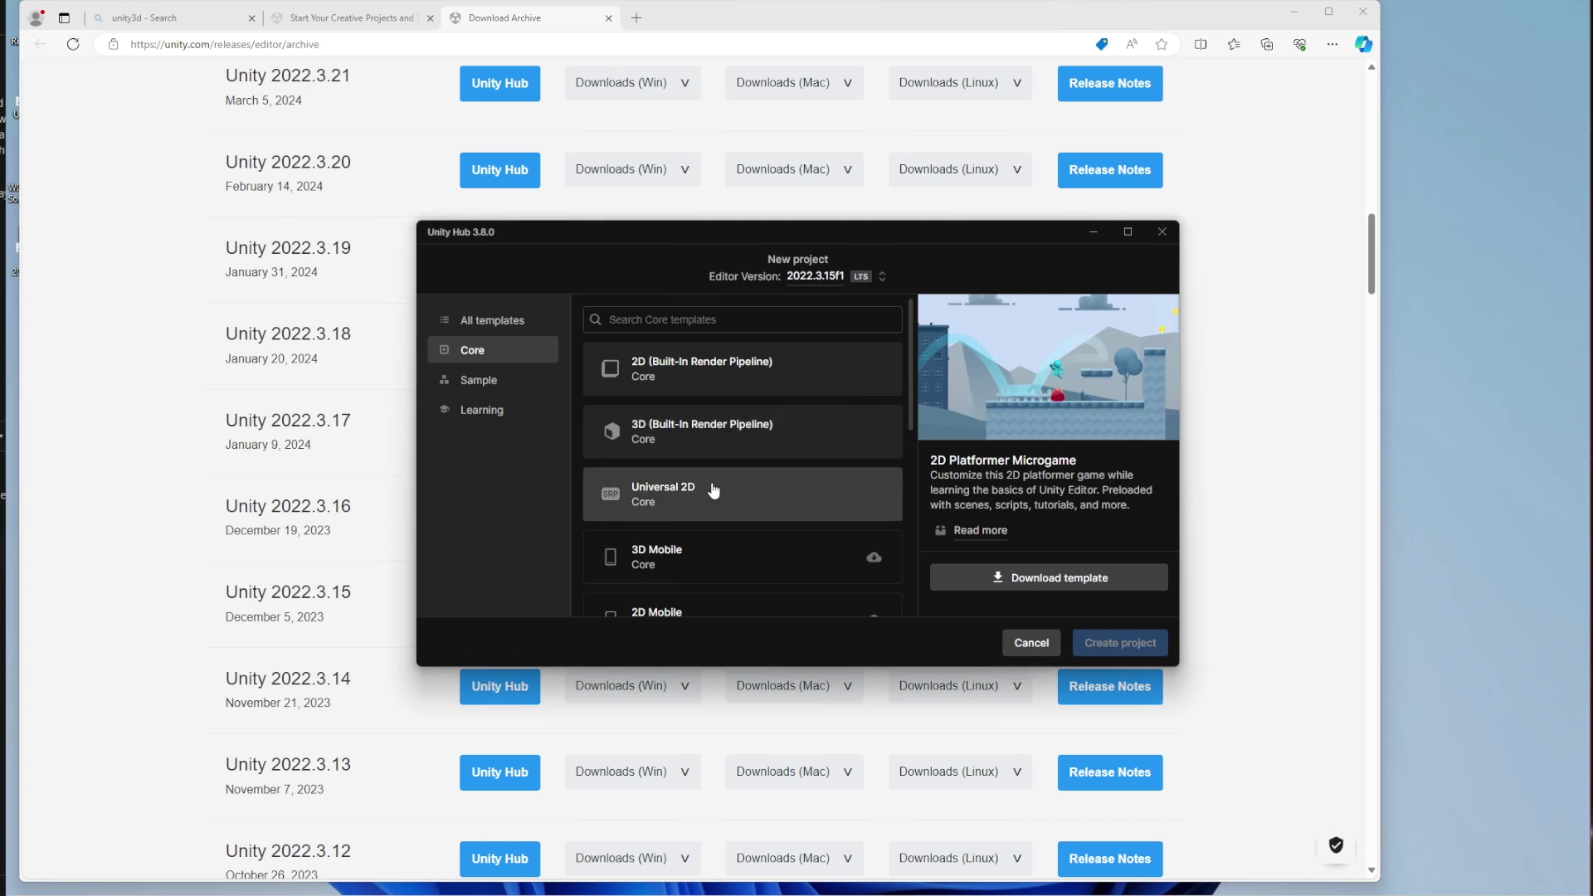
{"action": "scroll", "coordinate": [713, 491], "scroll_direction": "down", "scroll_amount": 5}
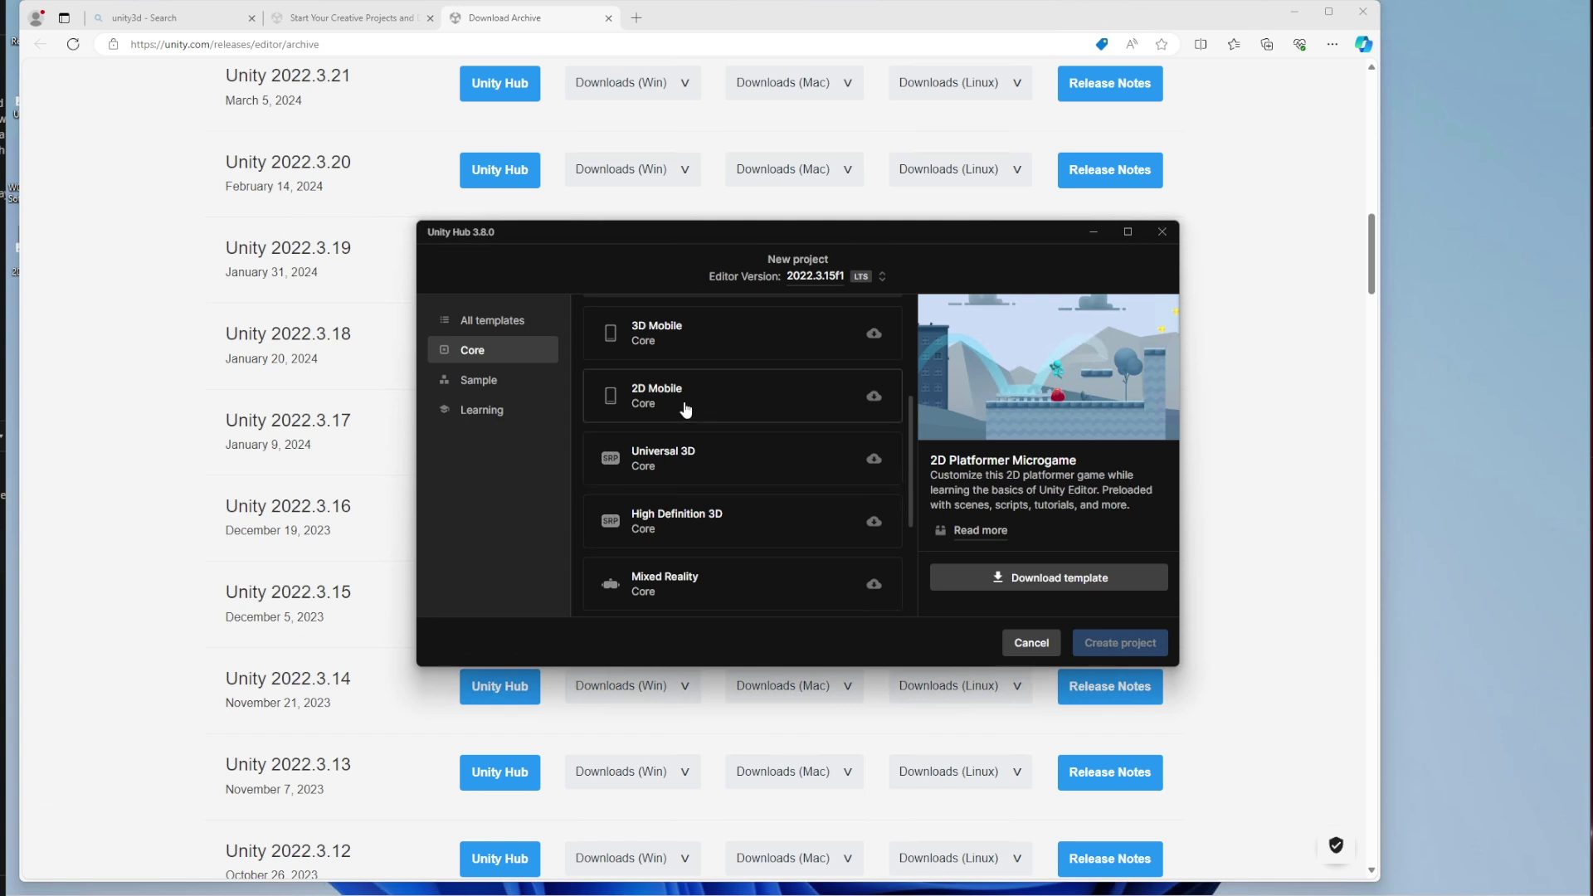
{"action": "scroll", "coordinate": [688, 355], "scroll_direction": "up", "scroll_amount": 1}
{"action": "scroll", "coordinate": [688, 355], "scroll_direction": "down", "scroll_amount": 3}
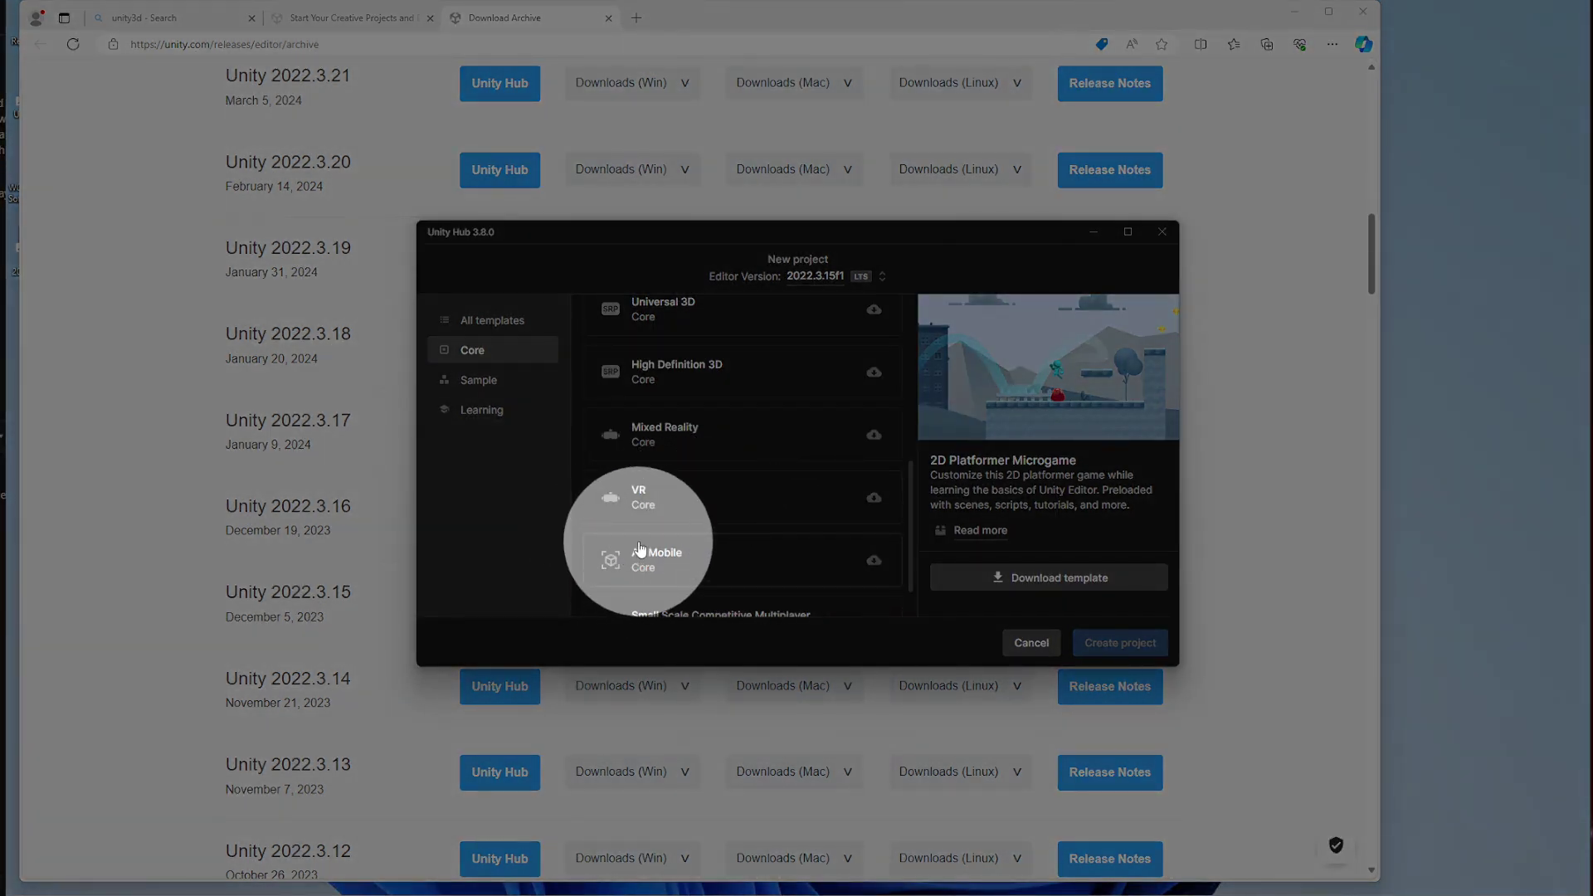
{"action": "scroll", "coordinate": [675, 495], "scroll_direction": "up", "scroll_amount": 1}
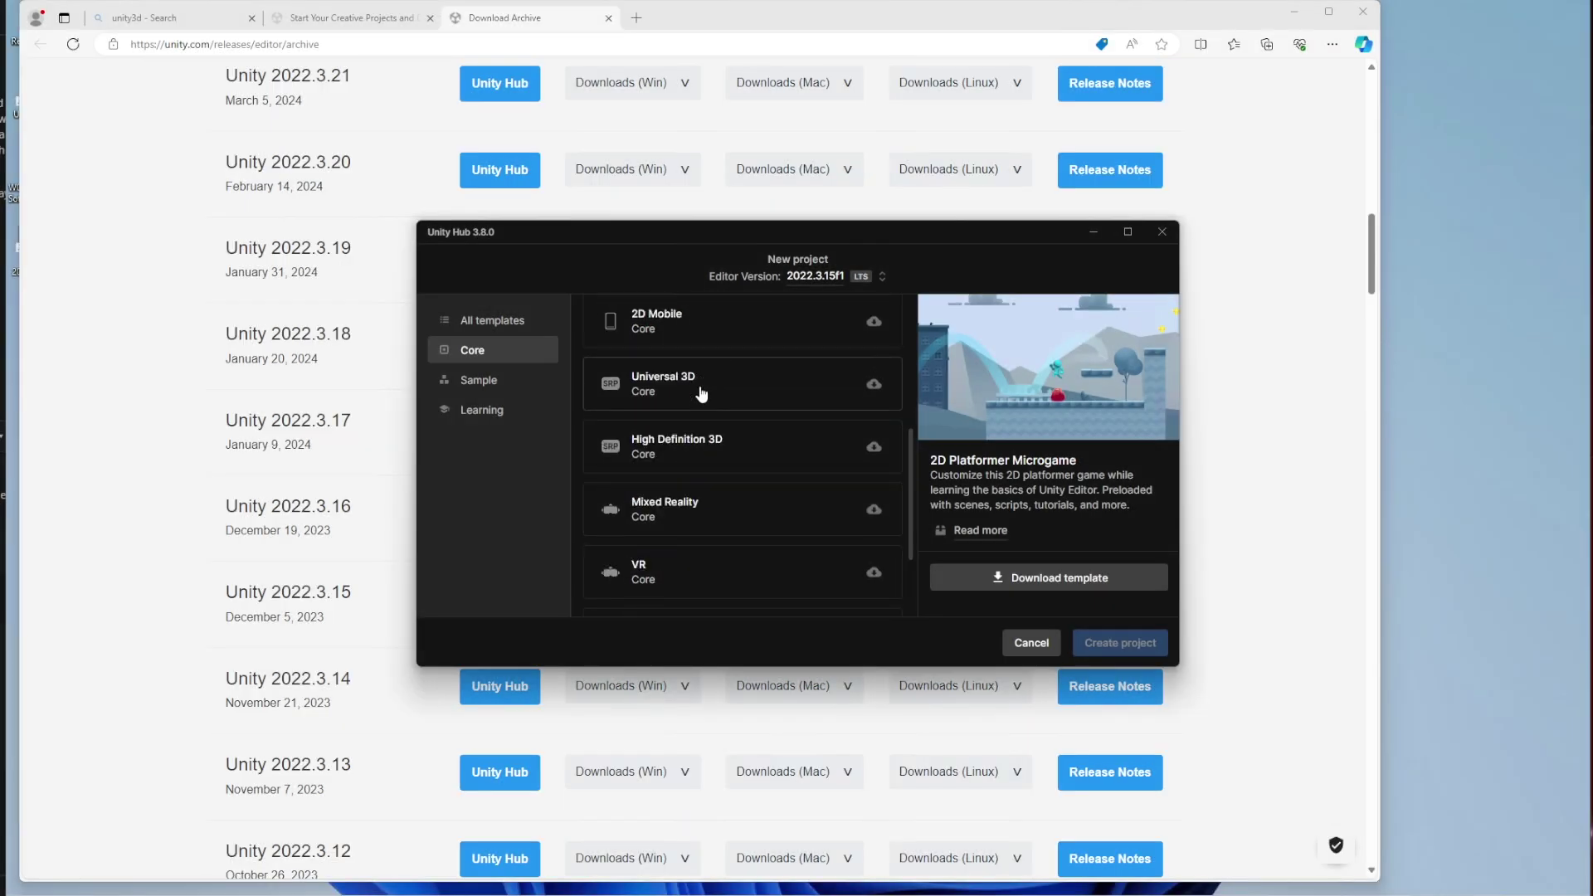
{"action": "left_click", "coordinate": [701, 393]}
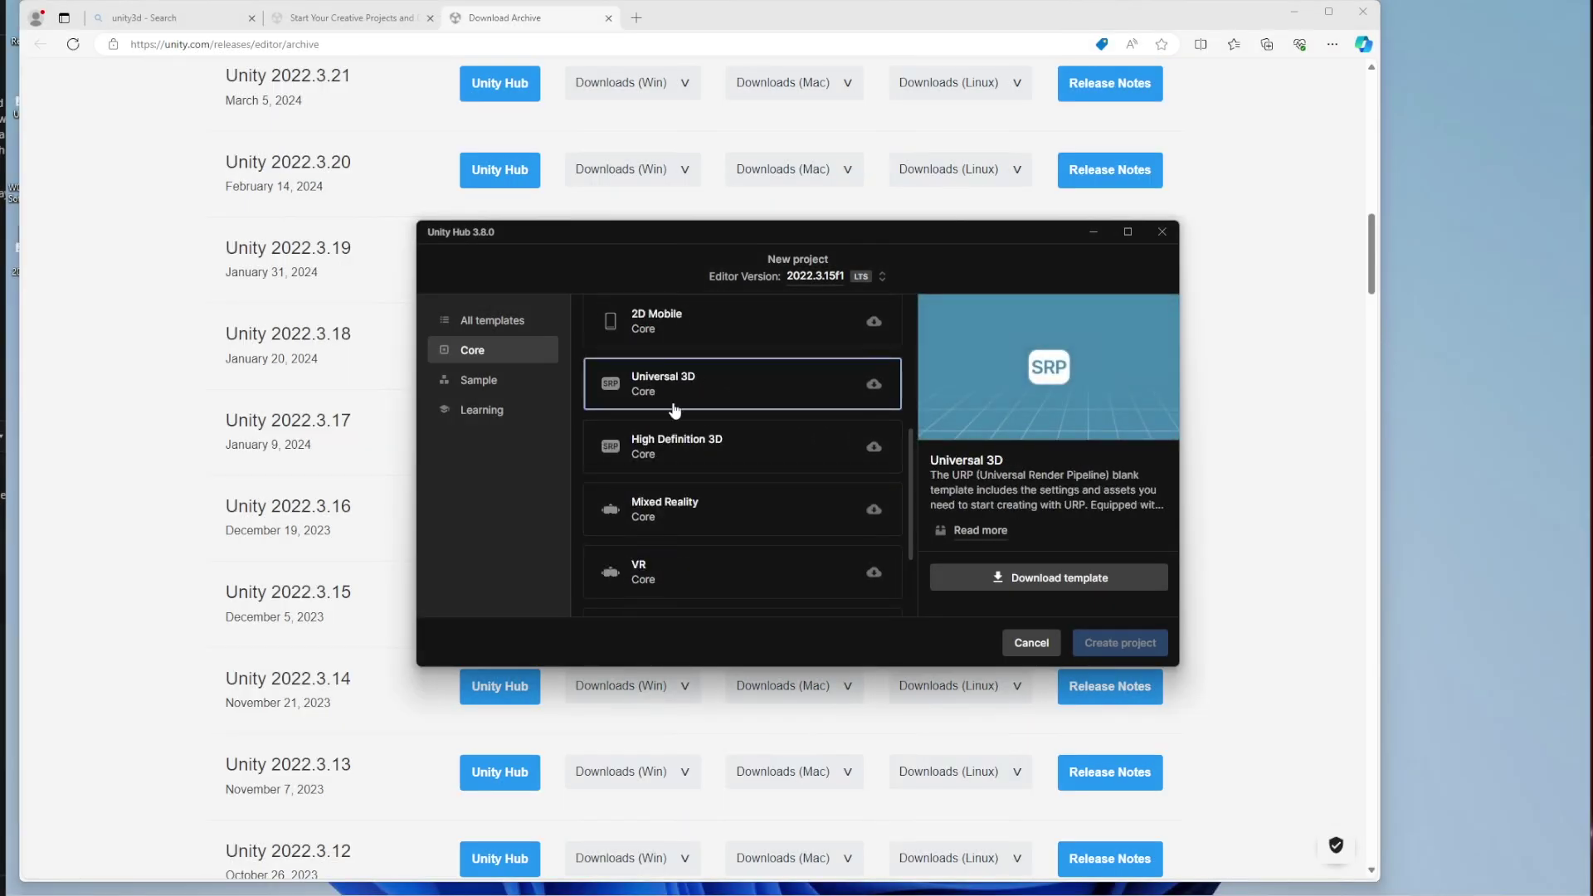
{"action": "left_click", "coordinate": [1052, 583]}
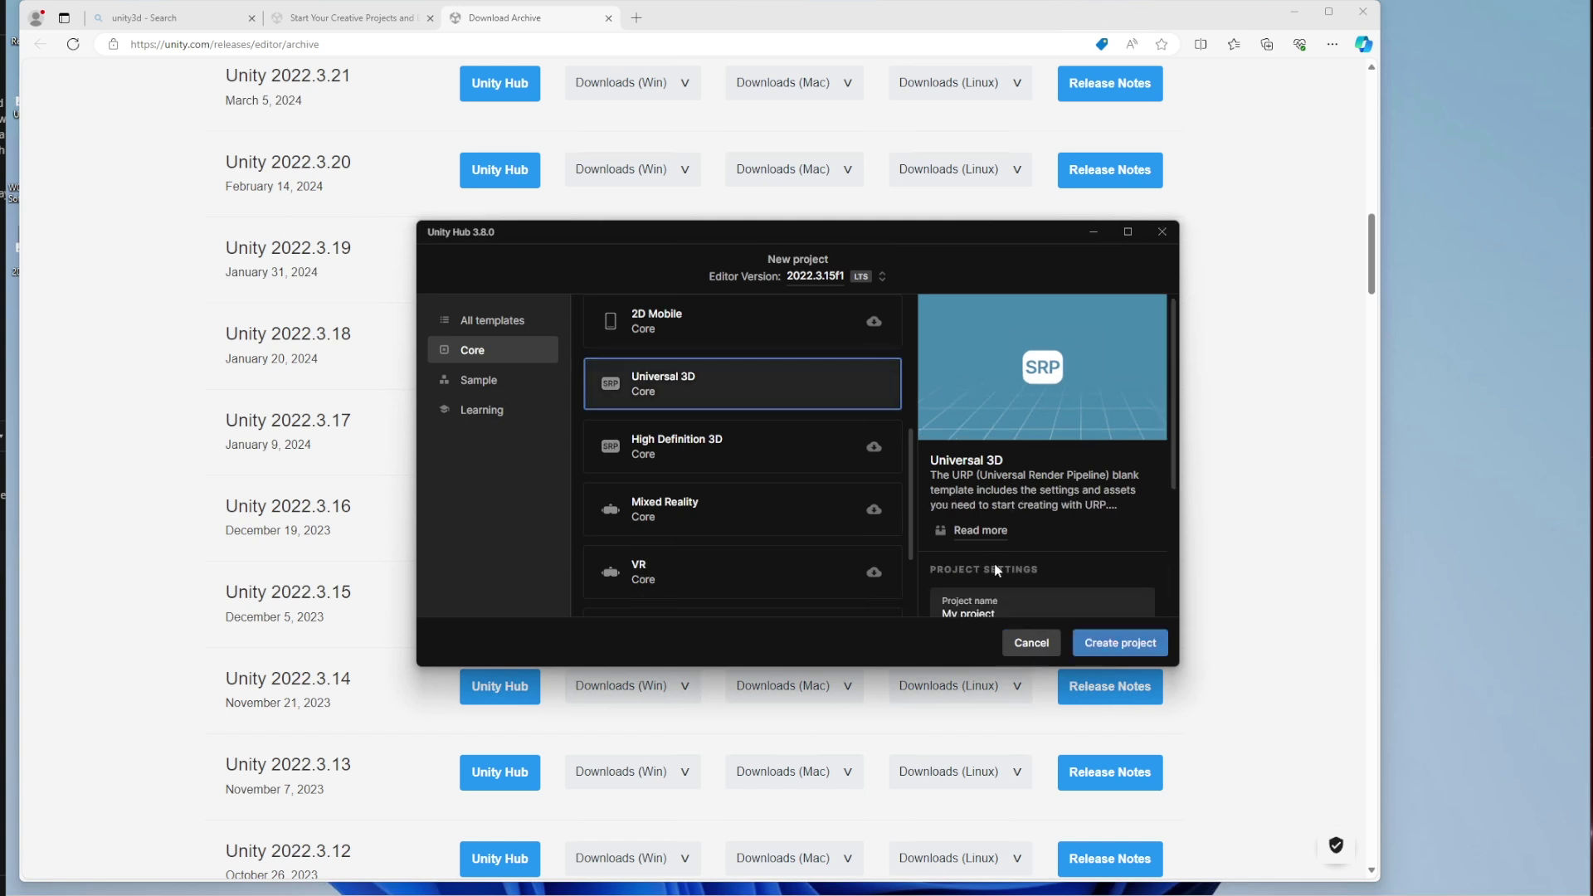
Step: Name the new project Test_One
{"action": "scroll", "coordinate": [993, 564], "scroll_direction": "down", "scroll_amount": 1}
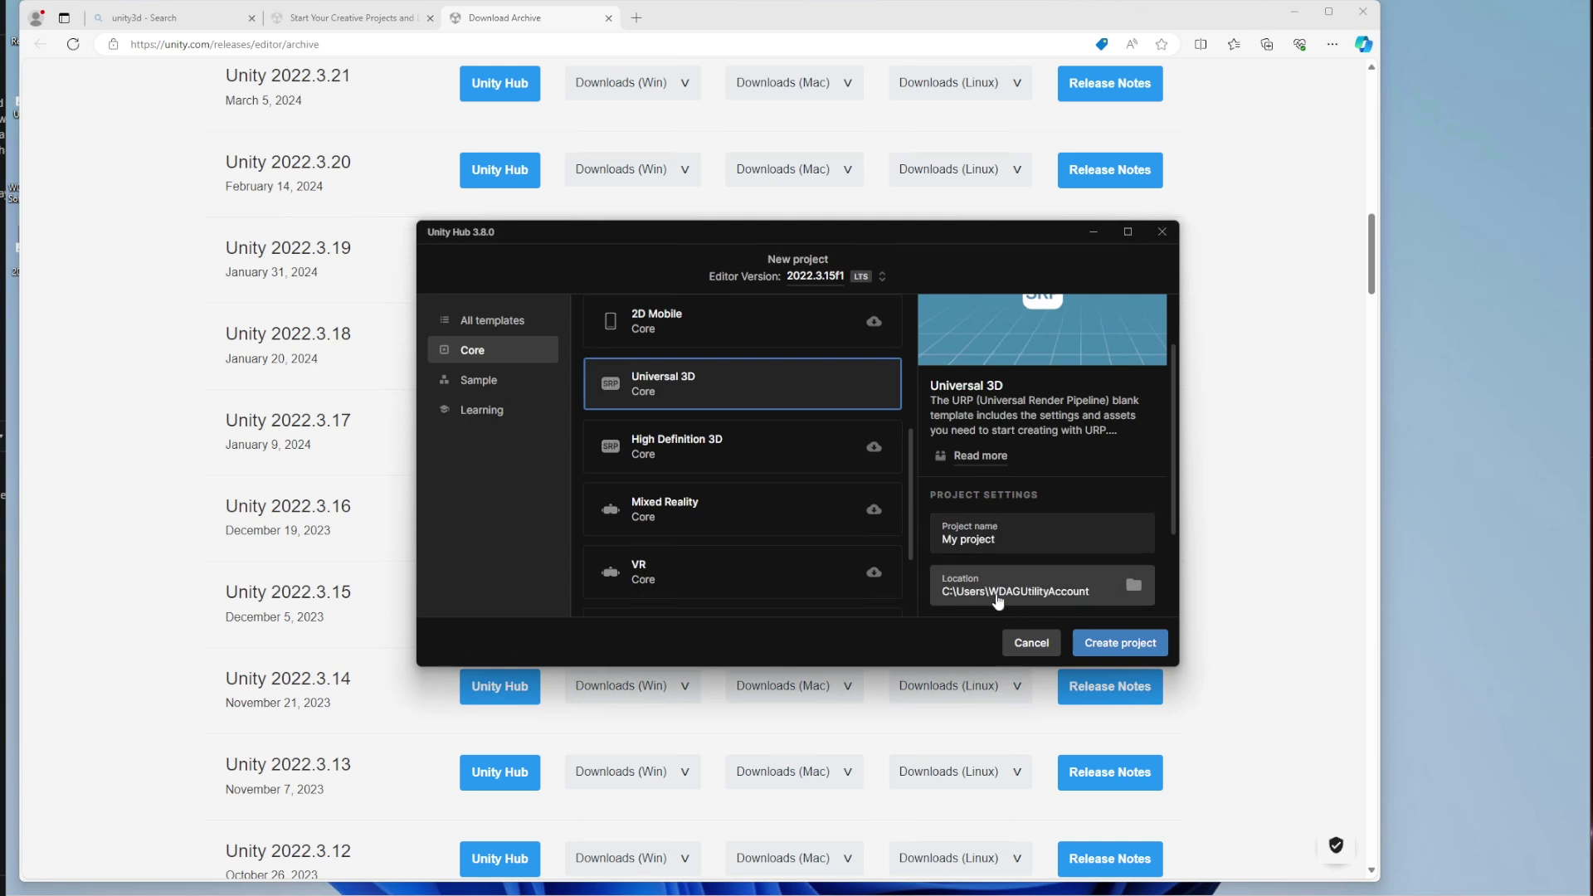
{"action": "triple_click", "coordinate": [1002, 540]}
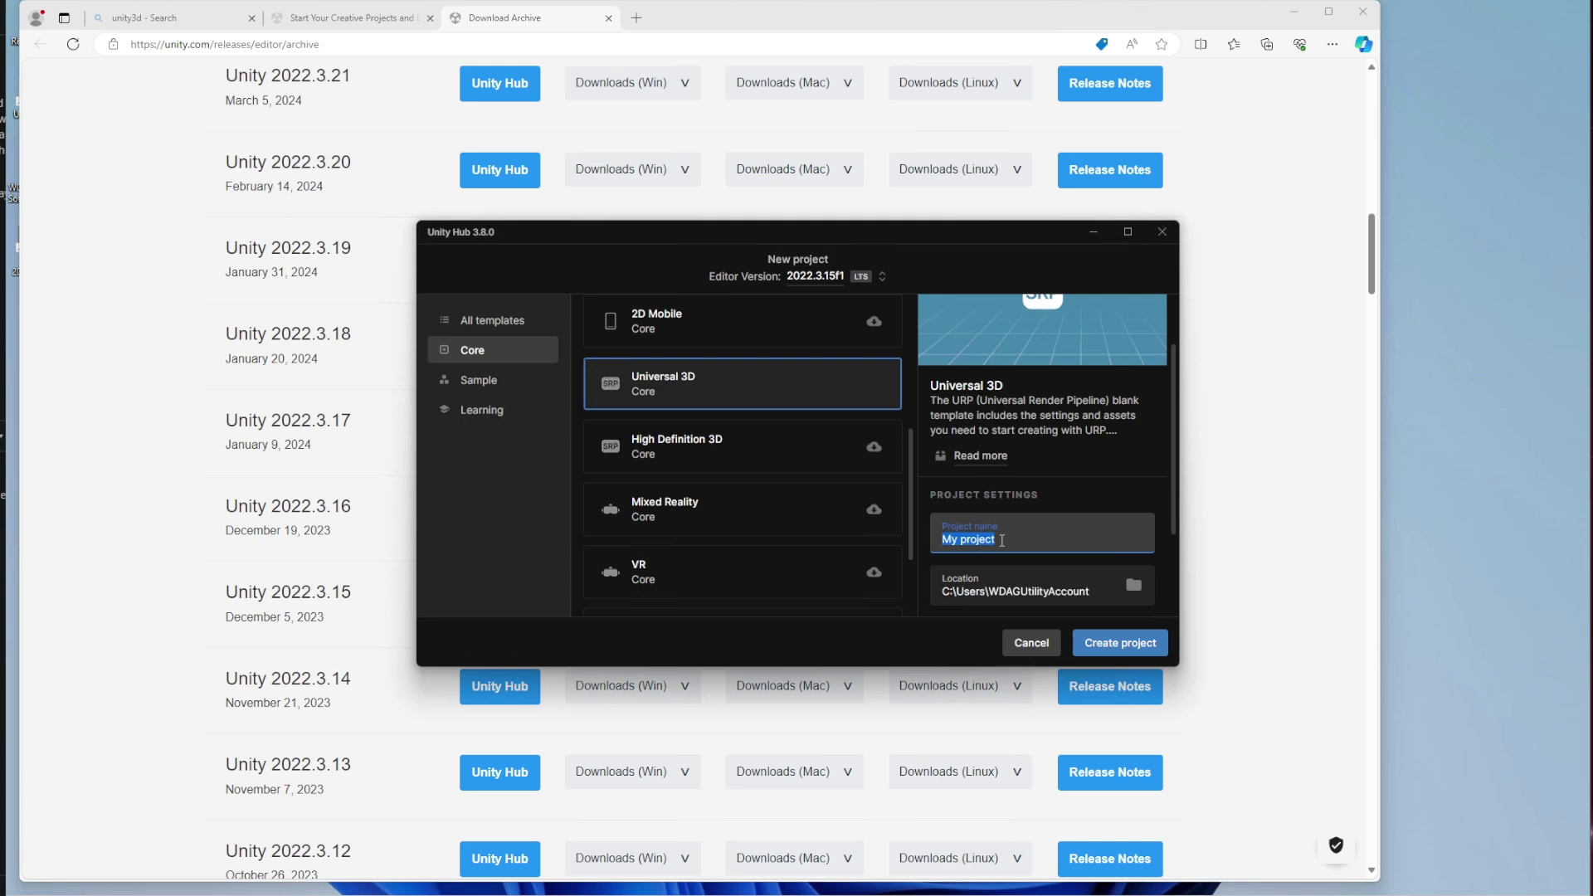
{"action": "type", "text": "TestOn2"}
{"action": "key", "text": "BackSpace"}
{"action": "type", "text": "0"}
{"action": "key", "text": "BackSpace"}
{"action": "type", "text": "e"}
{"action": "left_click", "coordinate": [962, 540]}
{"action": "type", "text": "_"}
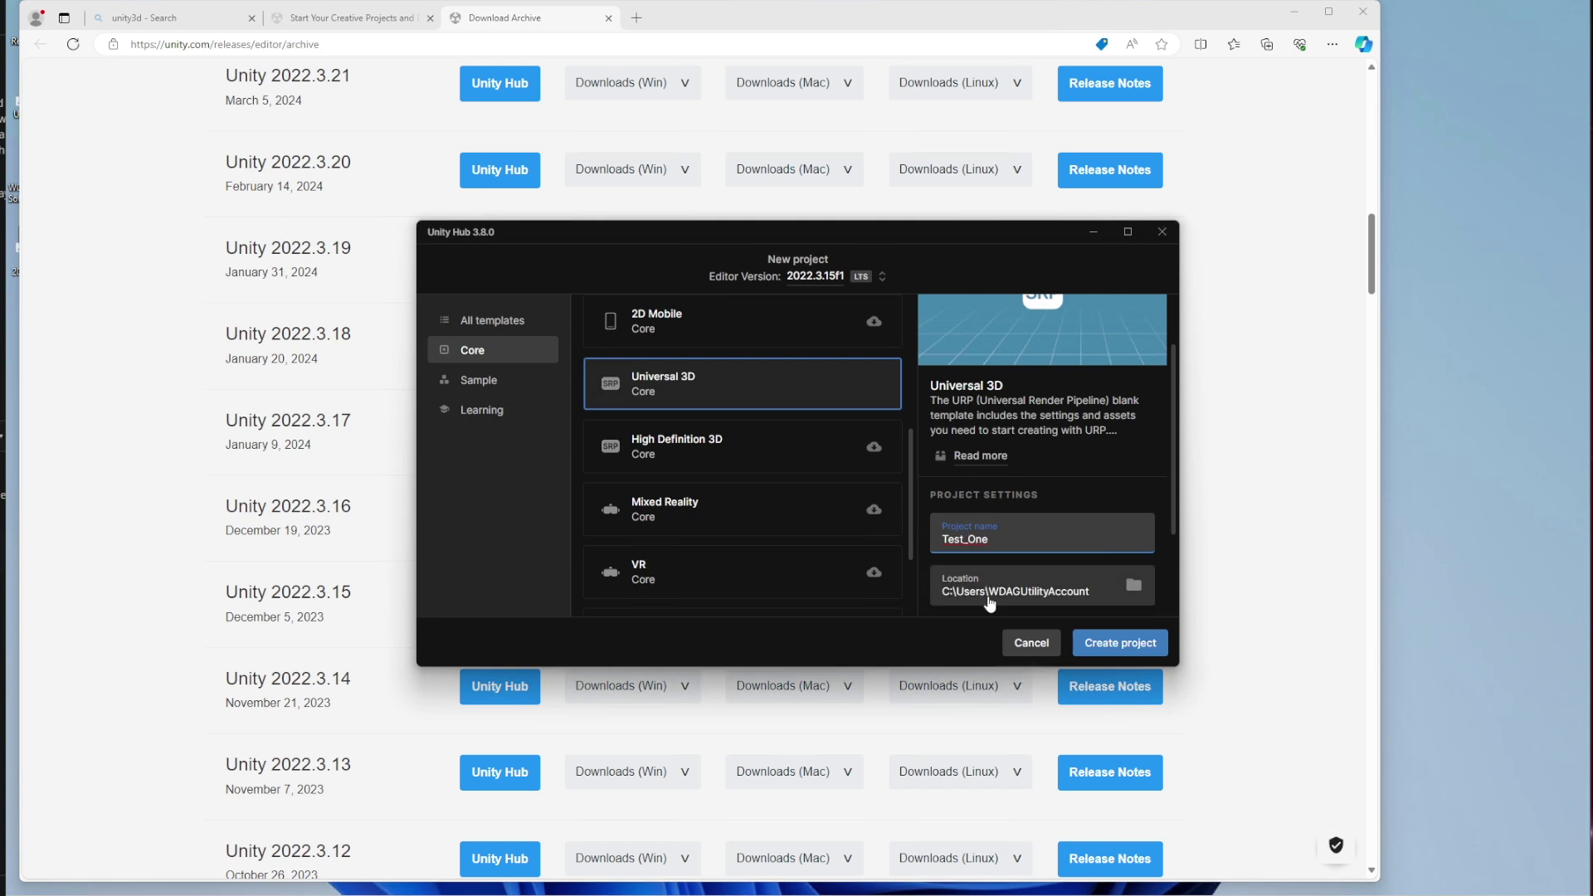
Step: Change the project name to testone, without an underscore or capital letters
{"action": "double_click", "coordinate": [968, 538]}
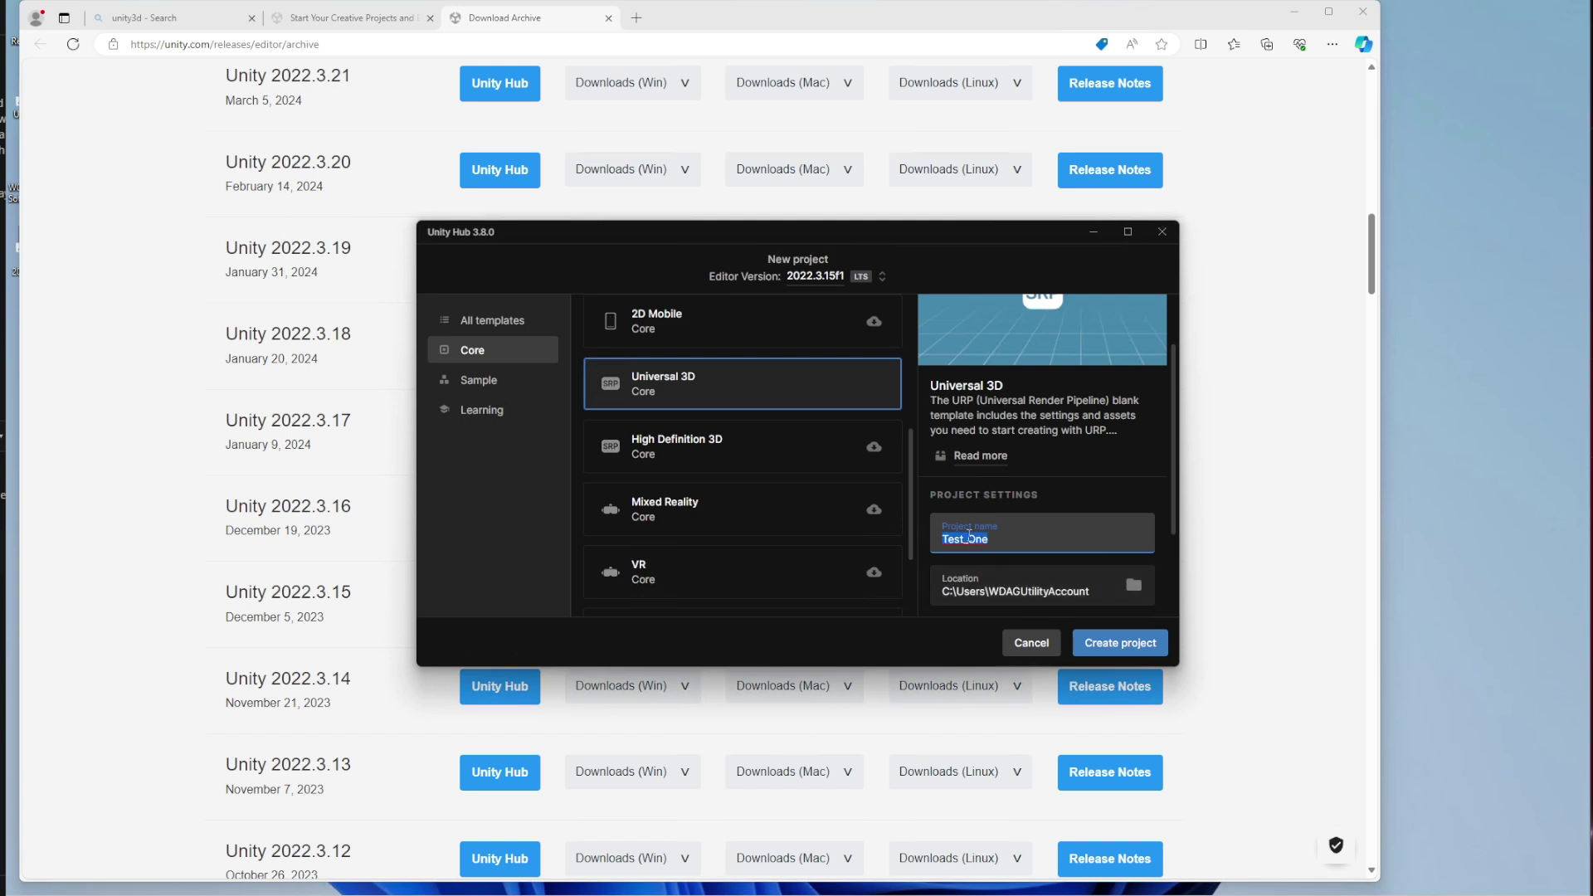
{"action": "type", "text": "trs"}
{"action": "type", "text": "ona"}
{"action": "double_click", "coordinate": [946, 540]}
{"action": "type", "text": "test one"}
{"action": "left_click", "coordinate": [965, 540]}
Step: Open the project location picker and look through the Desktop folder and Local Disk (C:) for a suitable location
{"action": "left_click", "coordinate": [986, 589]}
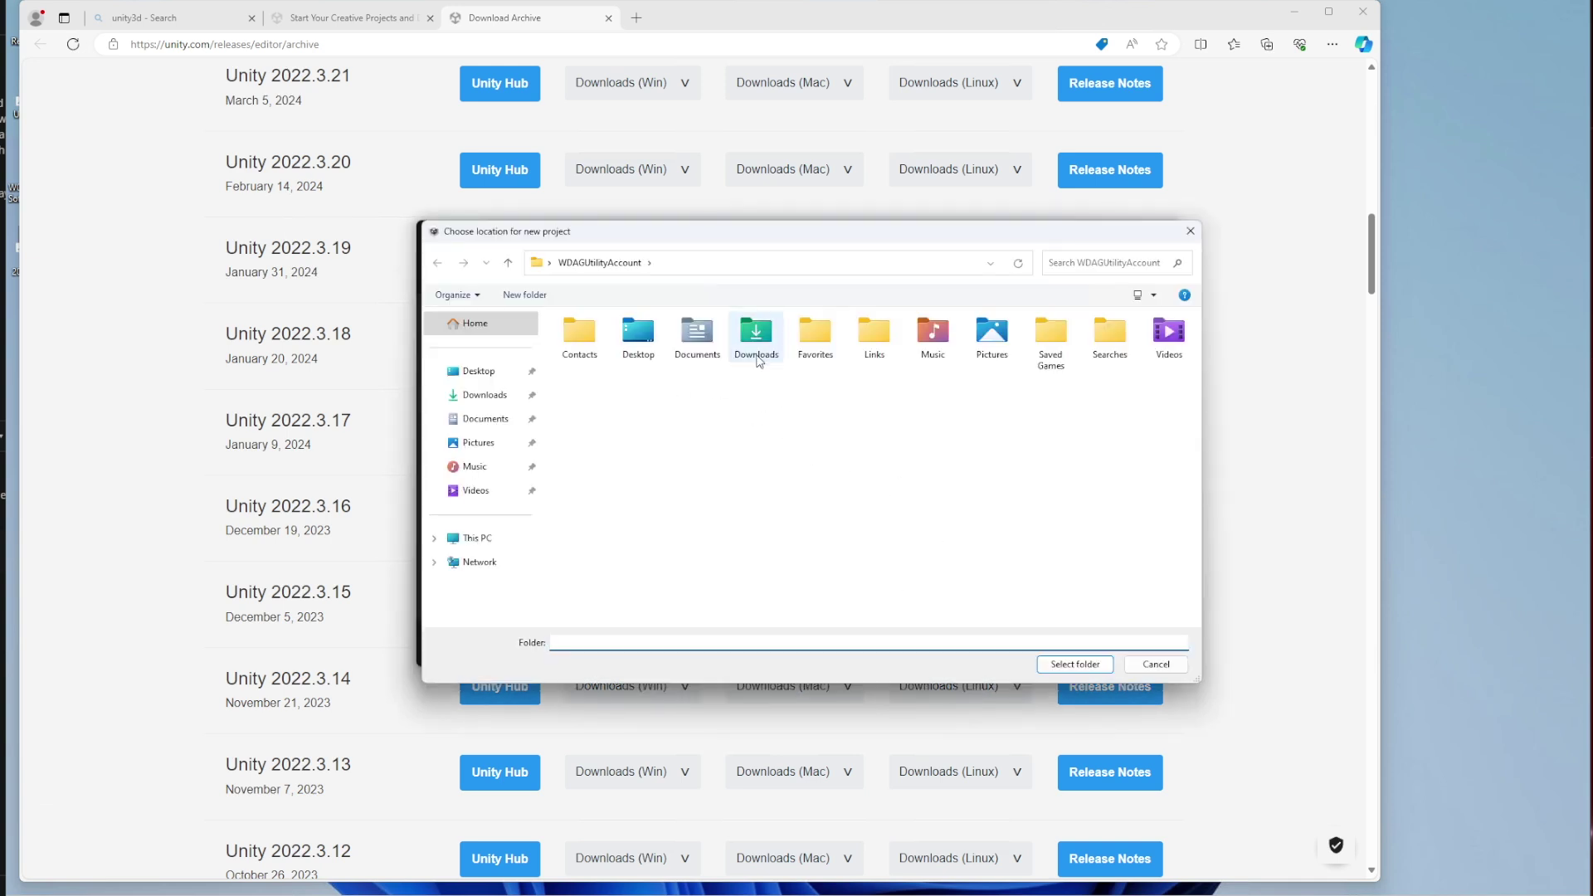
{"action": "left_click", "coordinate": [631, 340]}
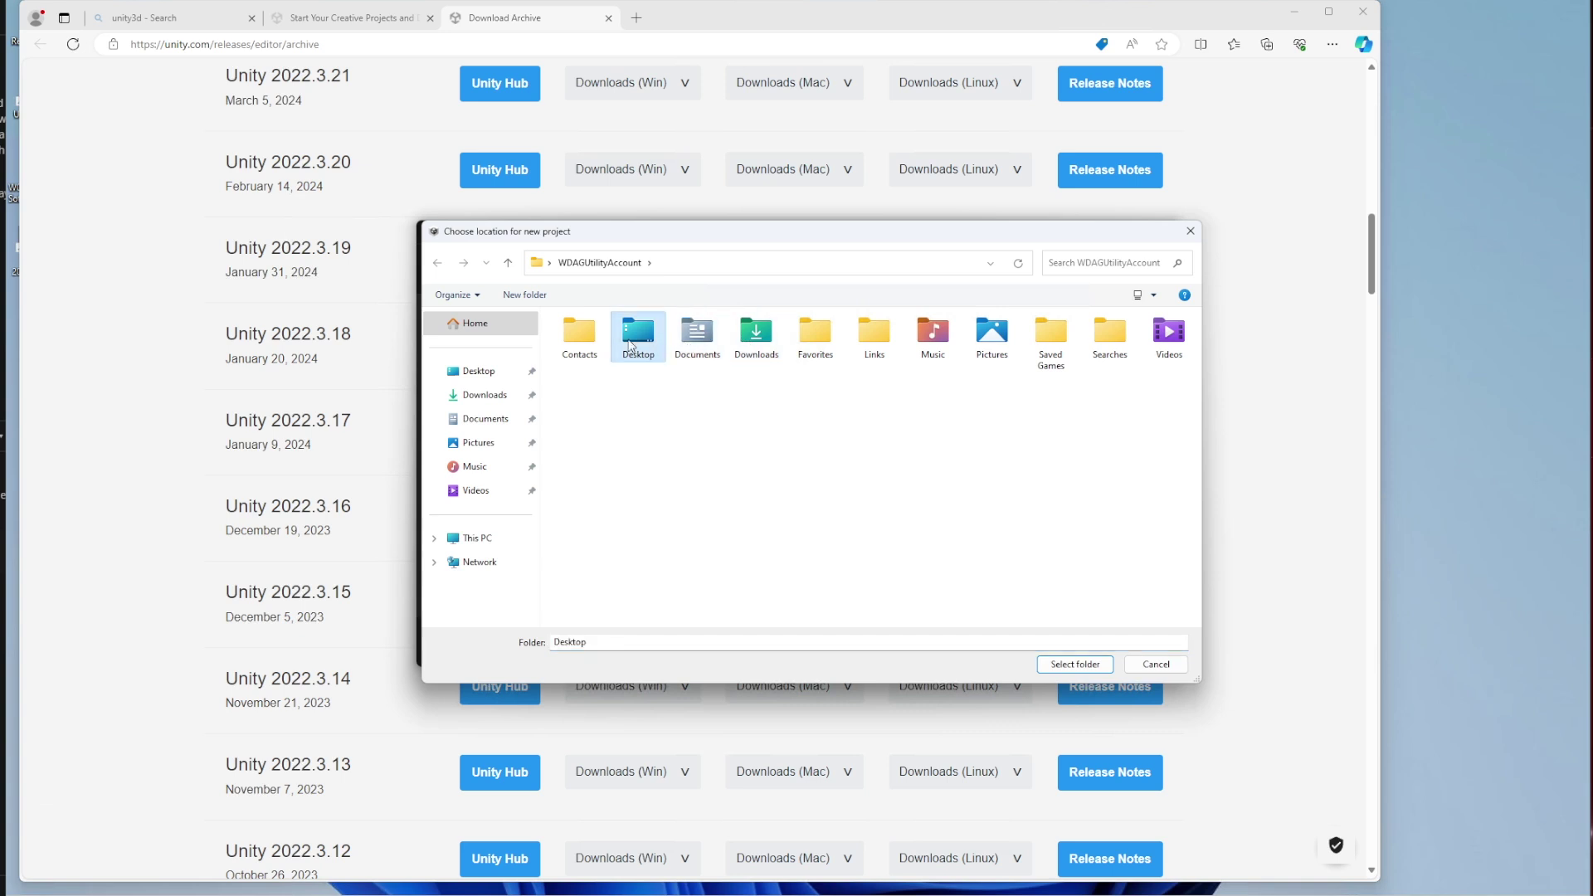
{"action": "double_click", "coordinate": [630, 340]}
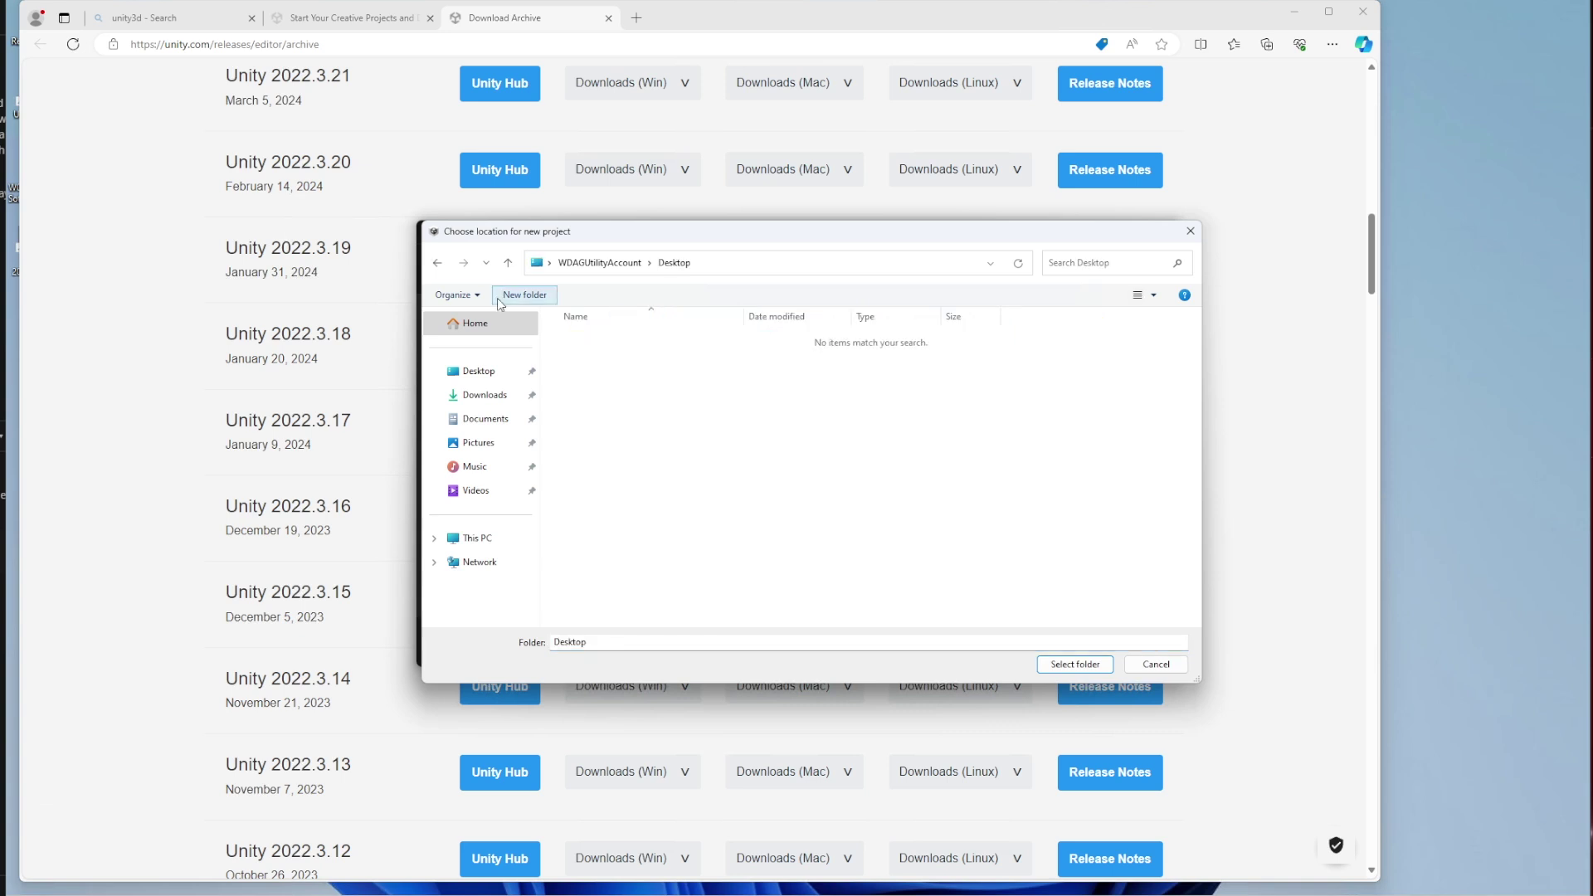
{"action": "left_click", "coordinate": [438, 264]}
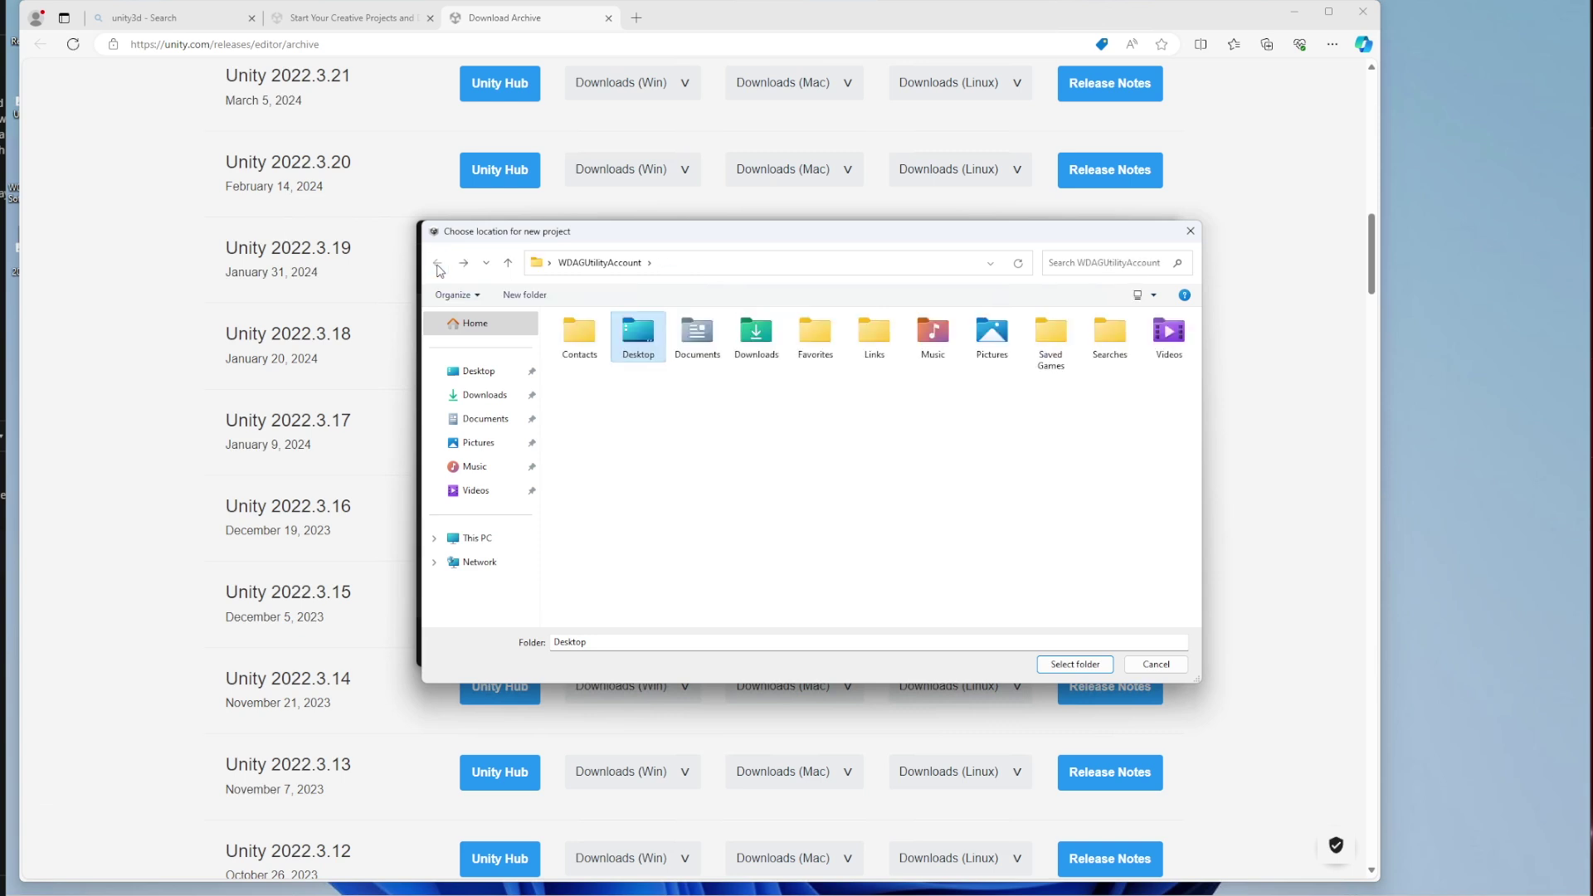
{"action": "left_click", "coordinate": [490, 541]}
{"action": "double_click", "coordinate": [647, 365]}
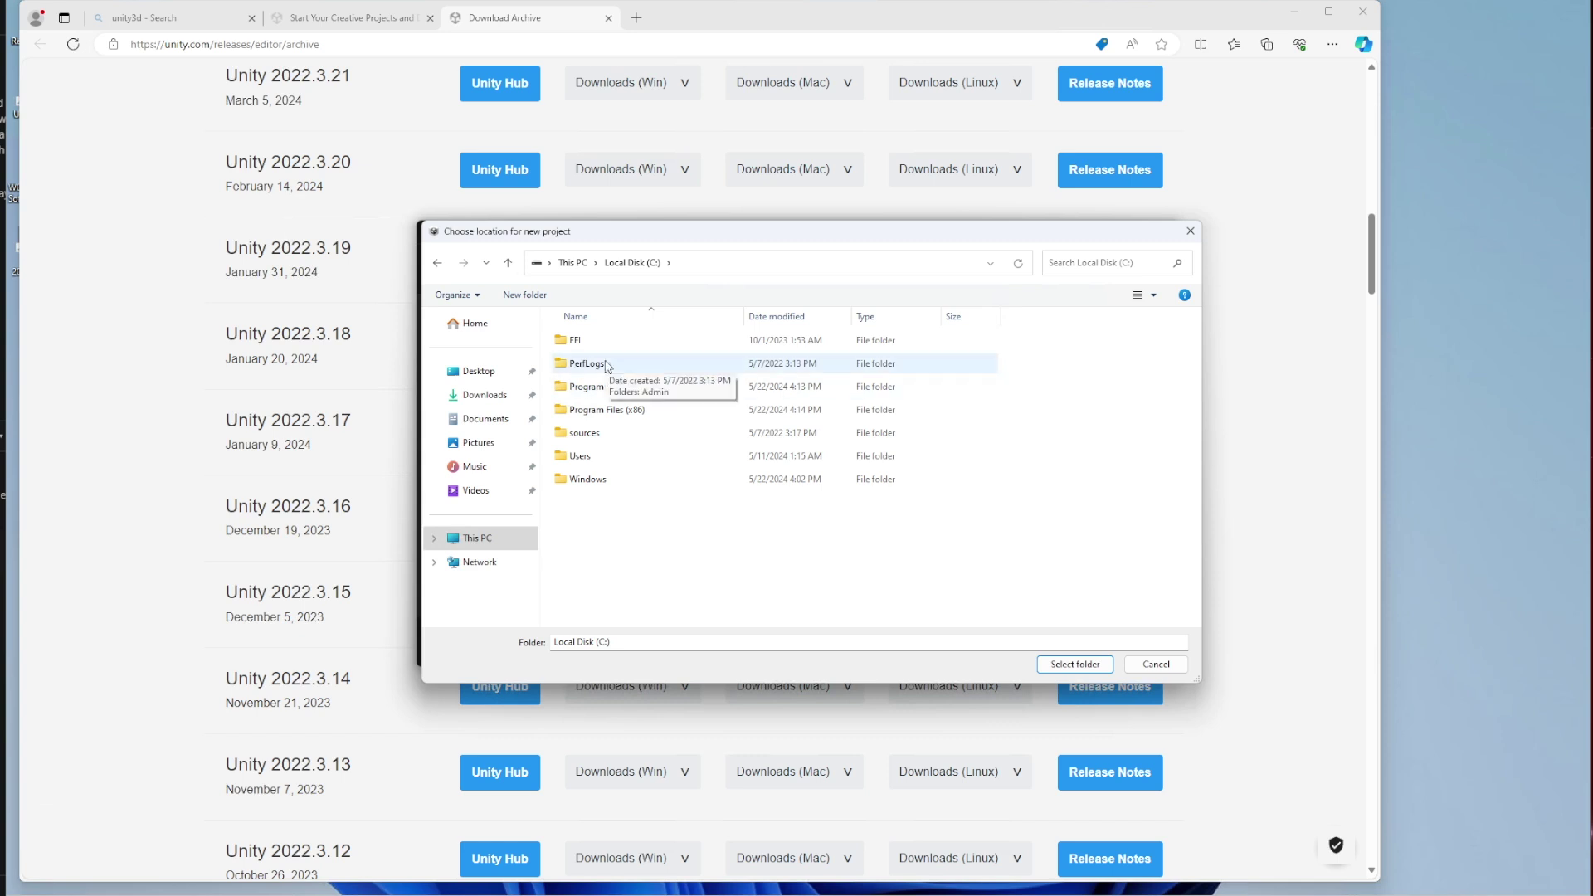
Step: Create a folder named Projects on the Desktop, select it as the project location, and check the chosen path
{"action": "left_click", "coordinate": [493, 380]}
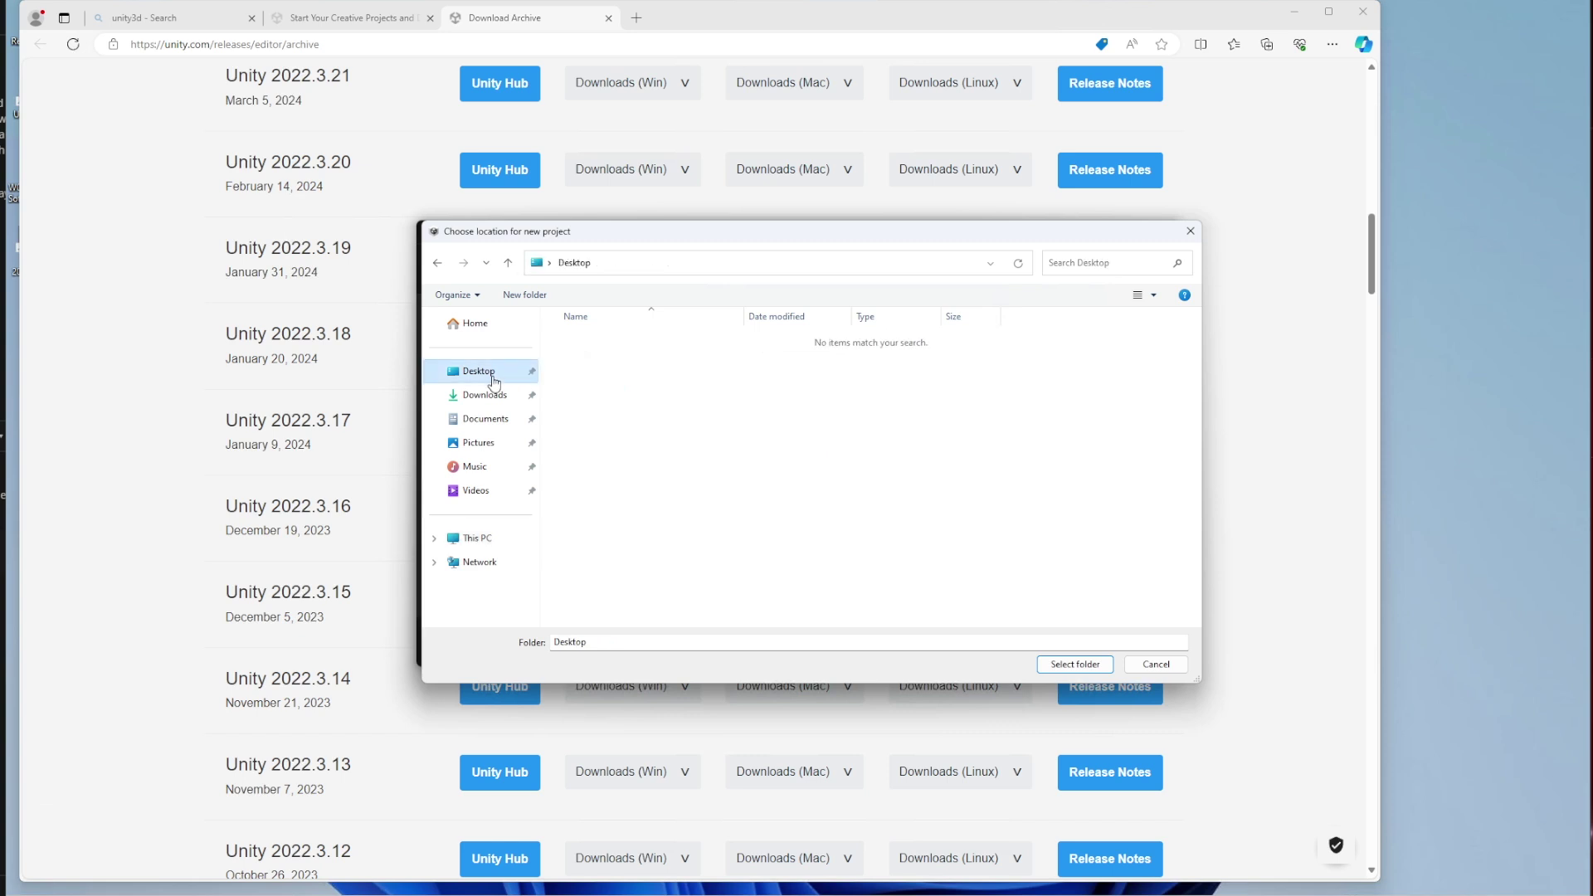
{"action": "left_click", "coordinate": [620, 646]}
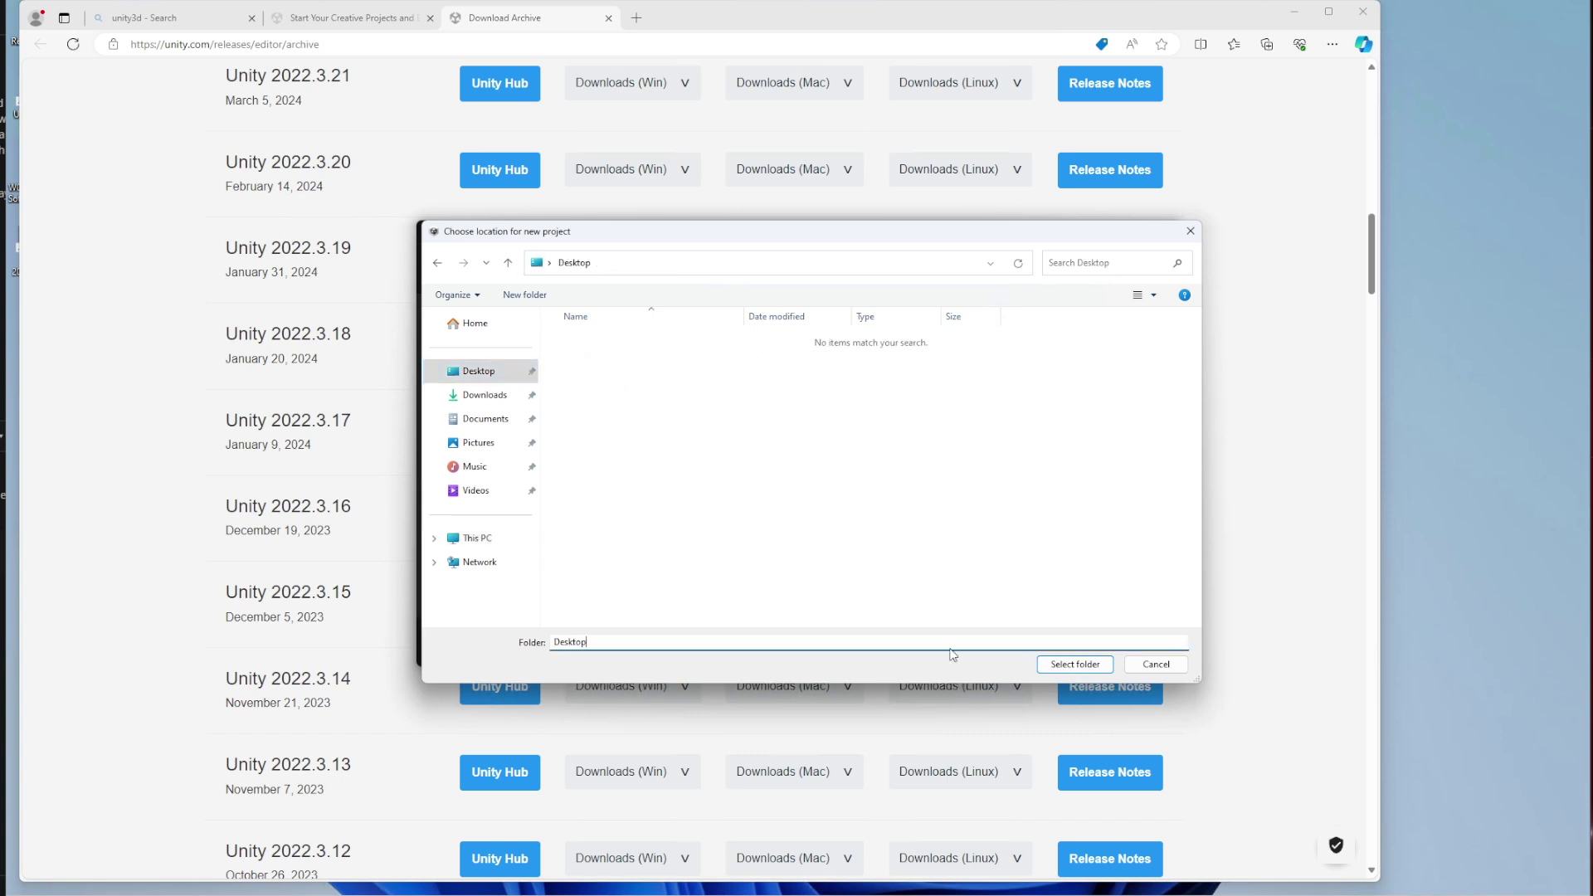
{"action": "left_click", "coordinate": [524, 295]}
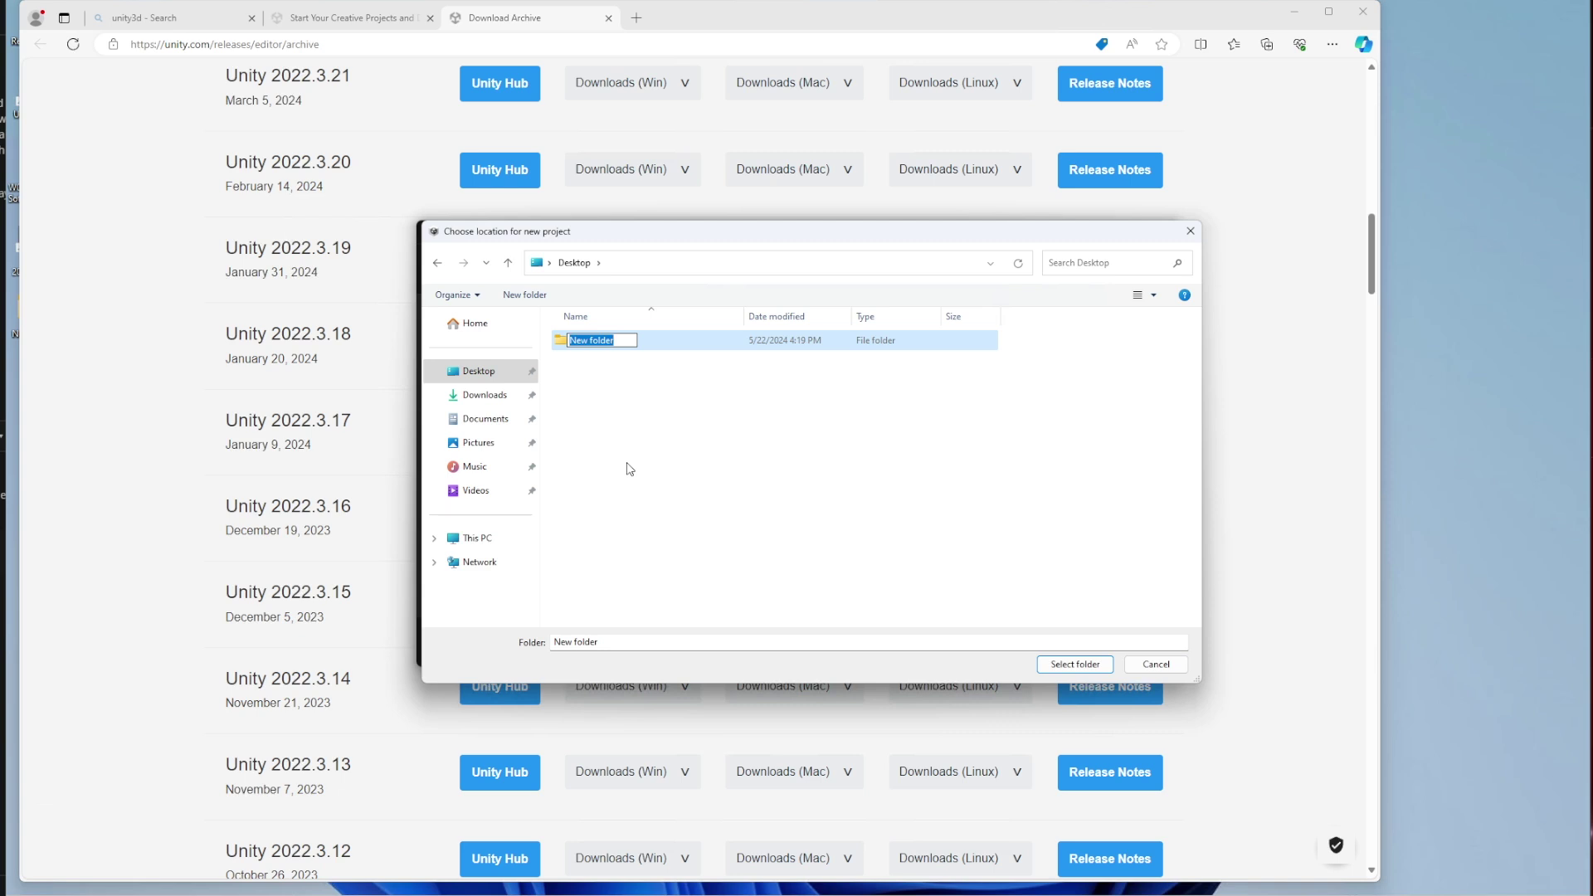
{"action": "type", "text": "Projects"}
{"action": "key", "text": "Return"}
{"action": "double_click", "coordinate": [658, 342]}
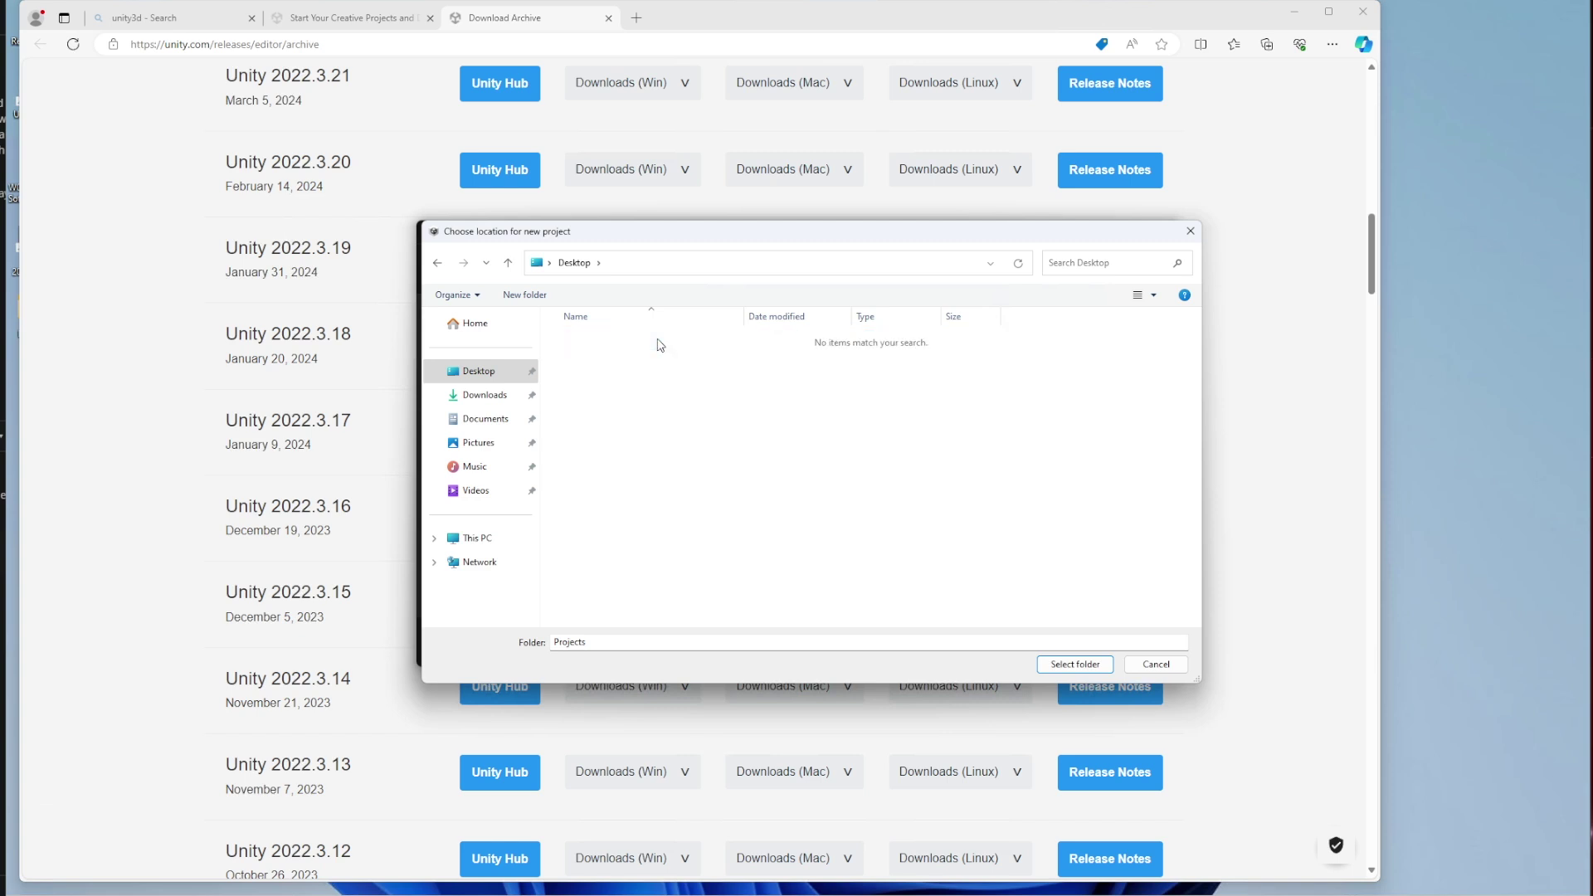
{"action": "left_click", "coordinate": [1074, 664]}
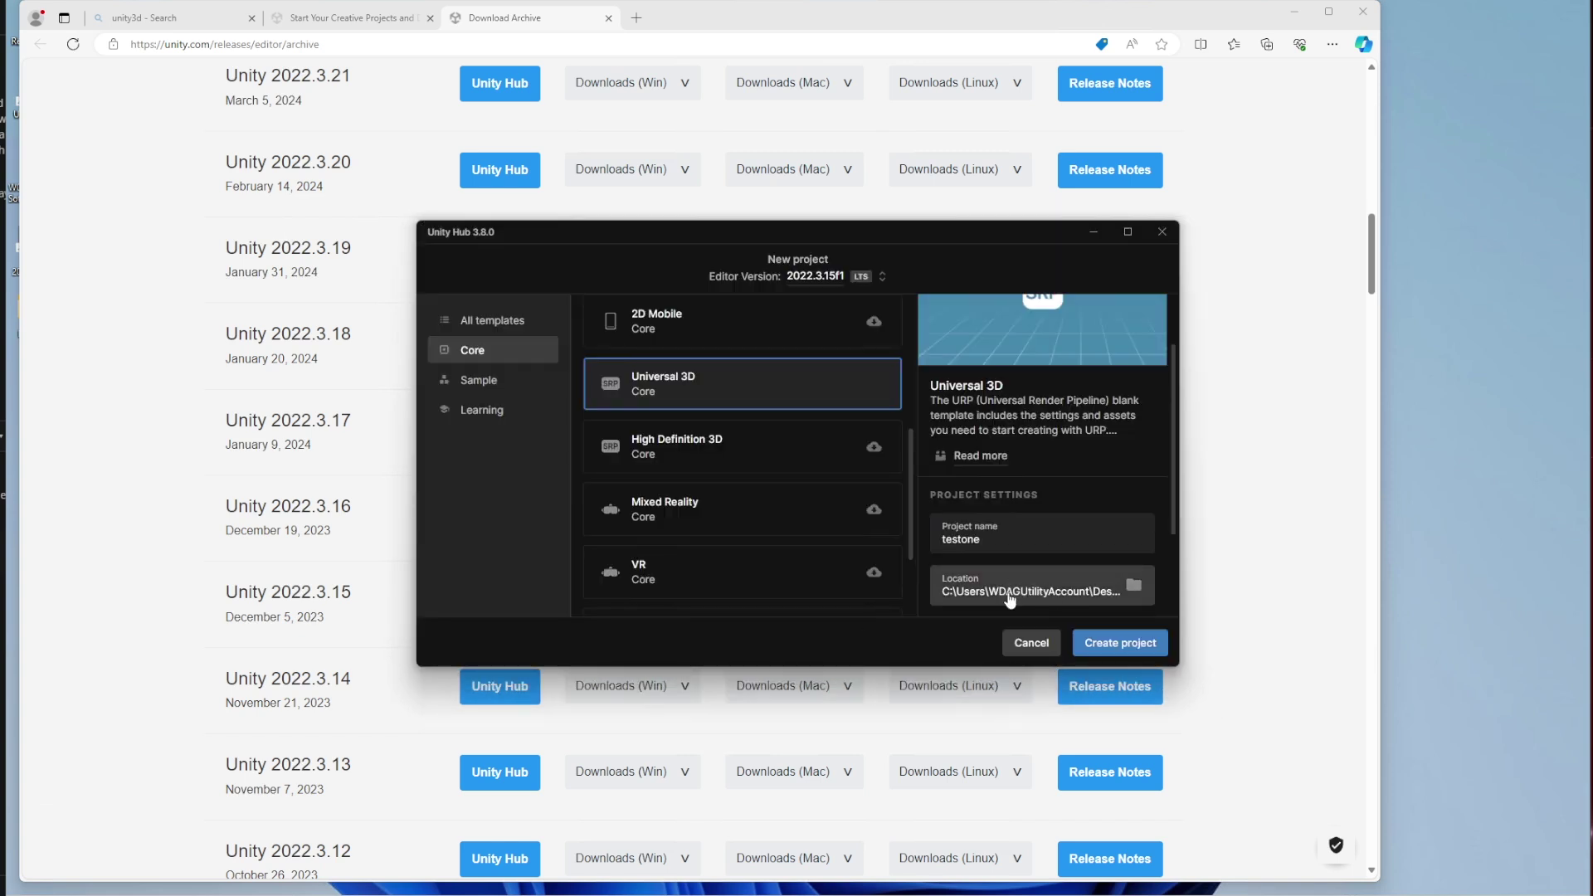
{"action": "left_click", "coordinate": [1112, 599]}
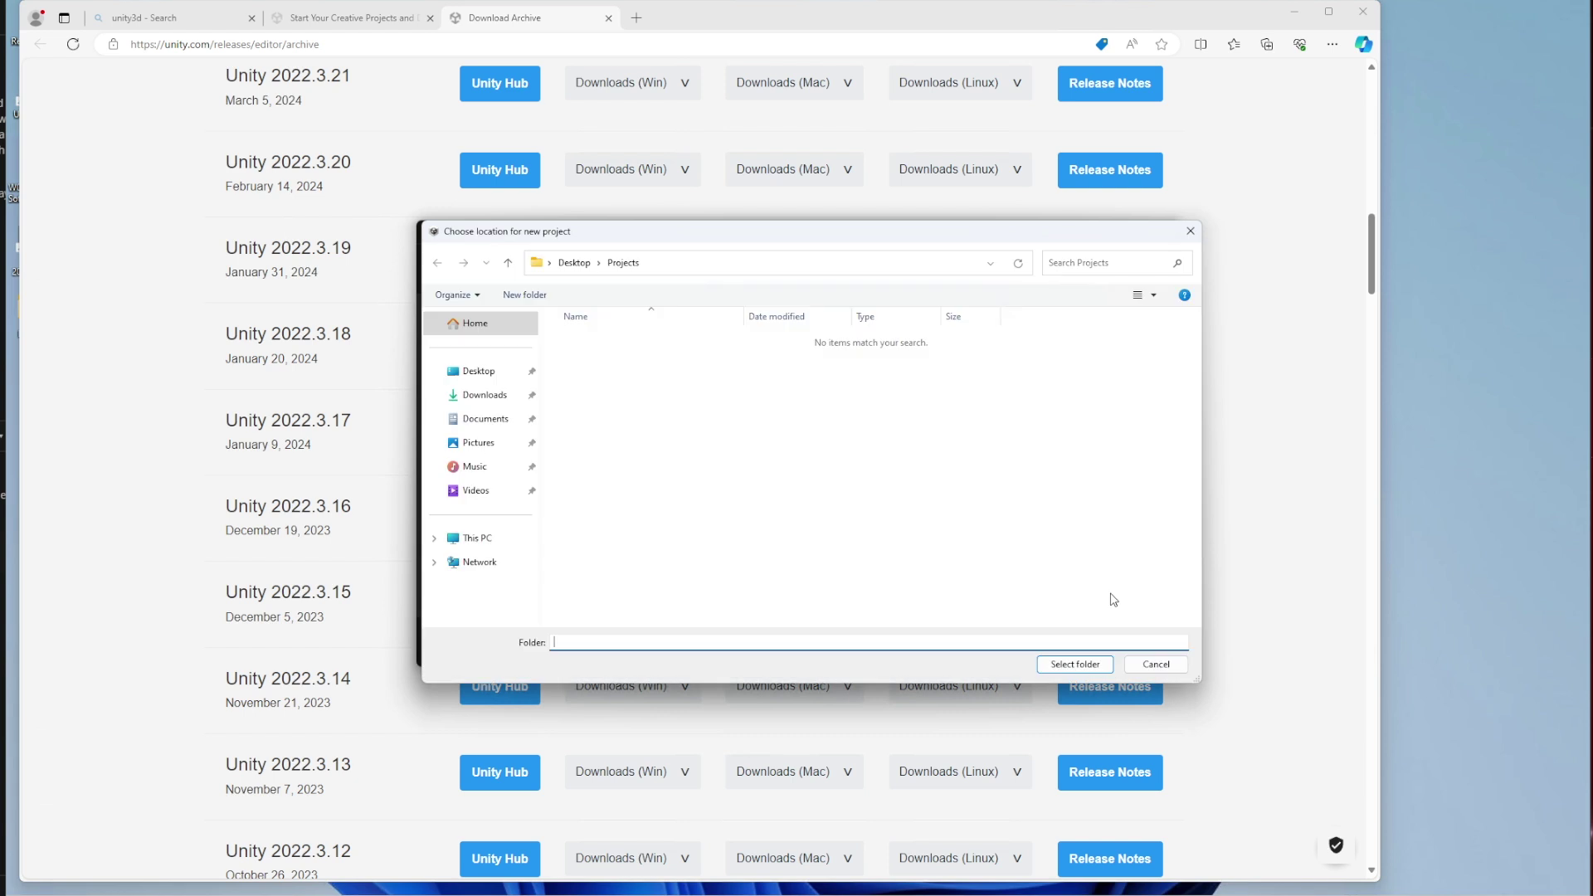
{"action": "left_click", "coordinate": [1155, 664]}
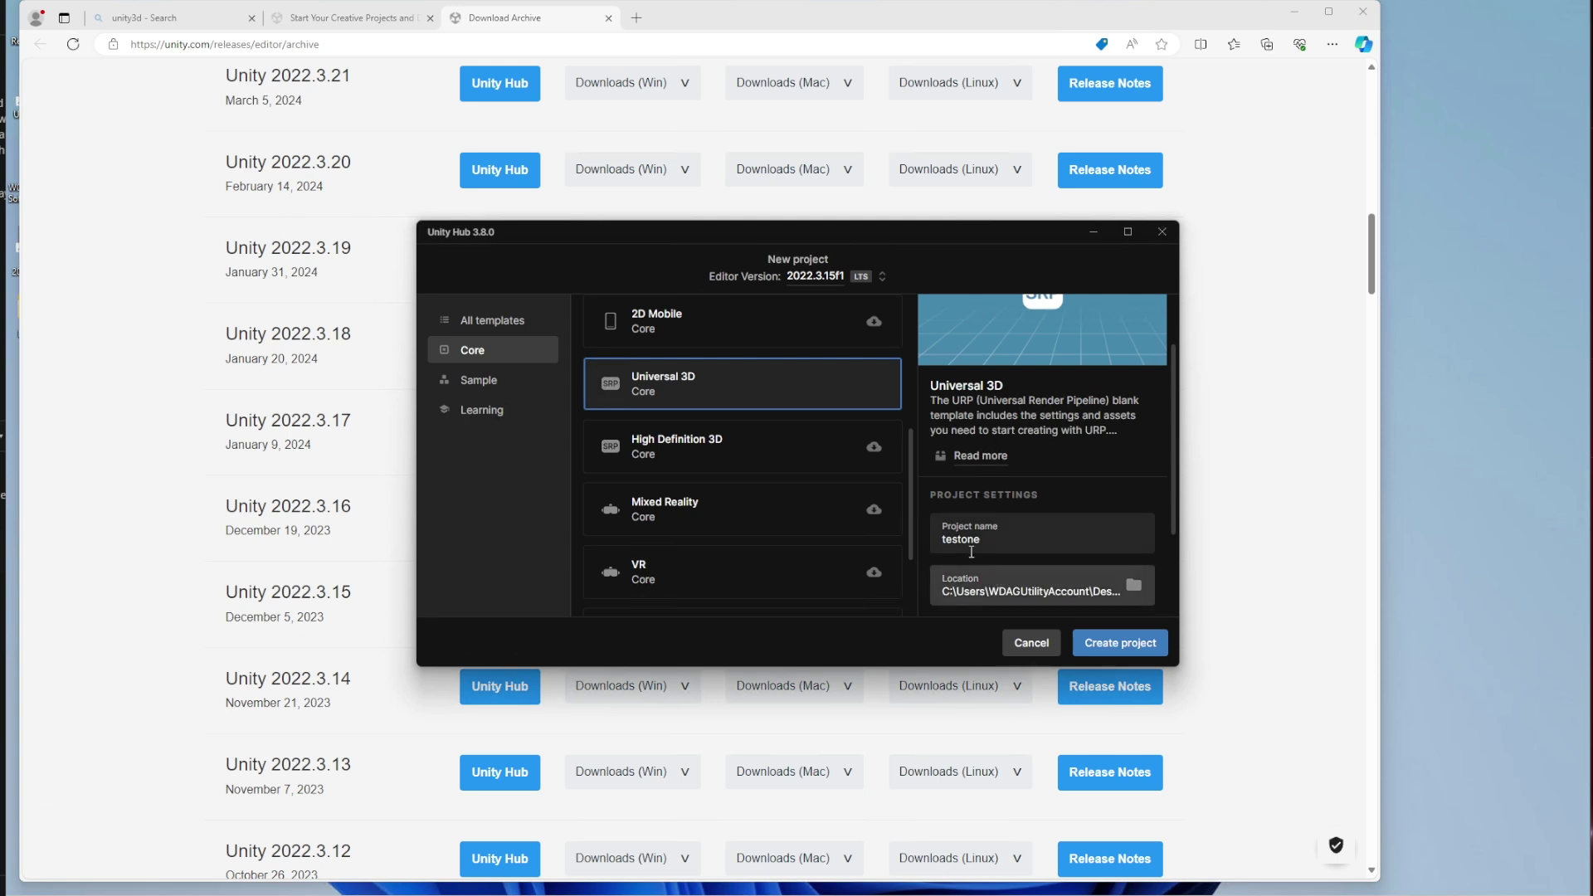
Step: Create the project, run its sample scene in Play mode once the editor has loaded, and stop it
{"action": "left_click", "coordinate": [1108, 649]}
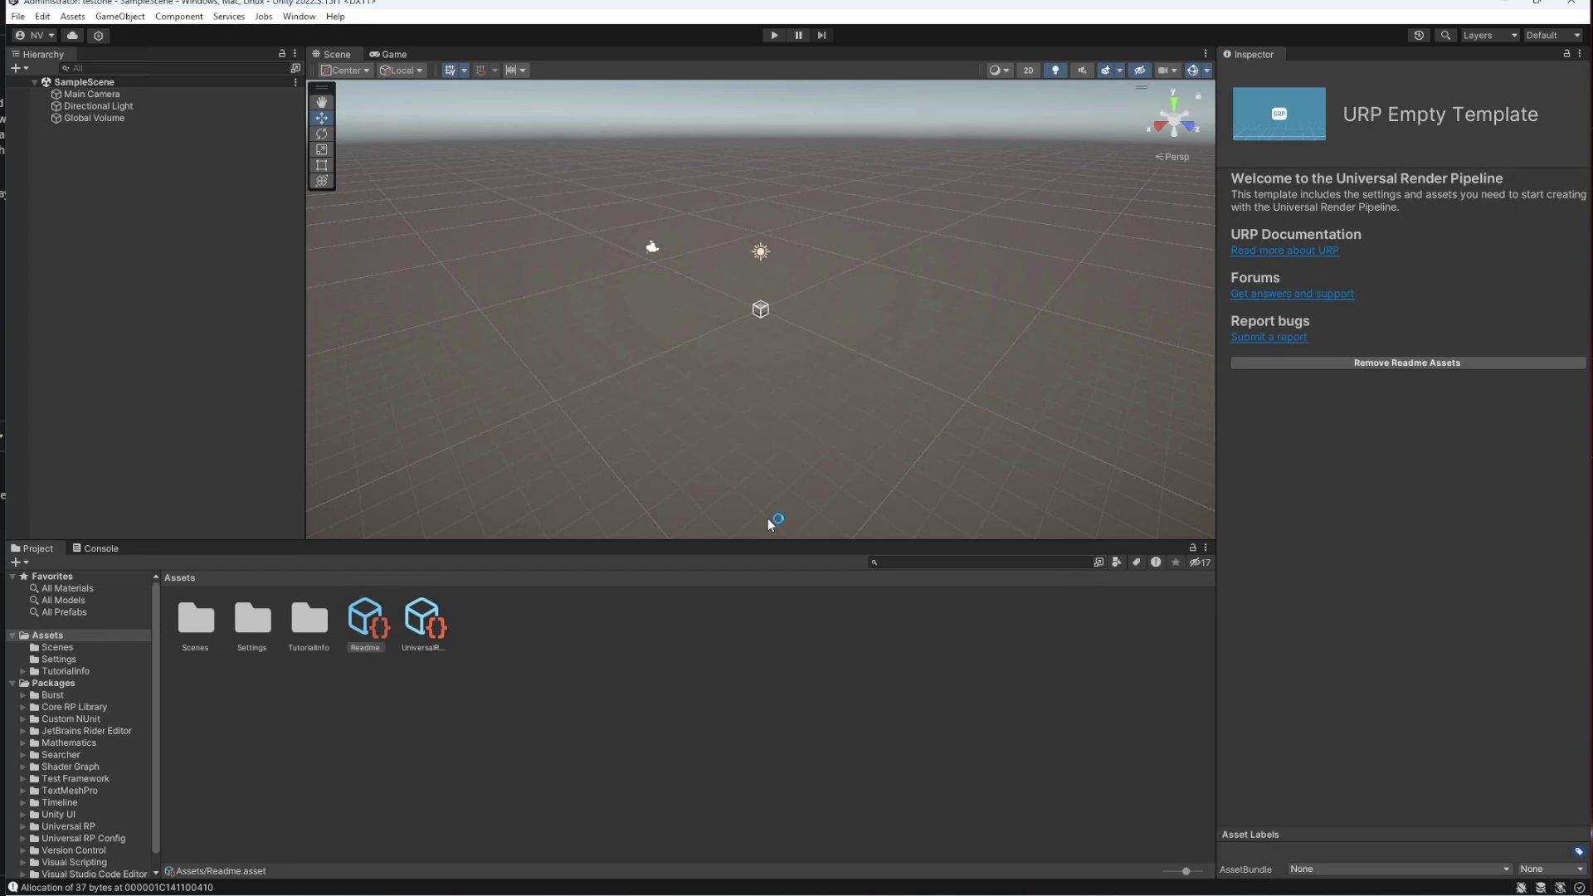
{"action": "left_click", "coordinate": [773, 36]}
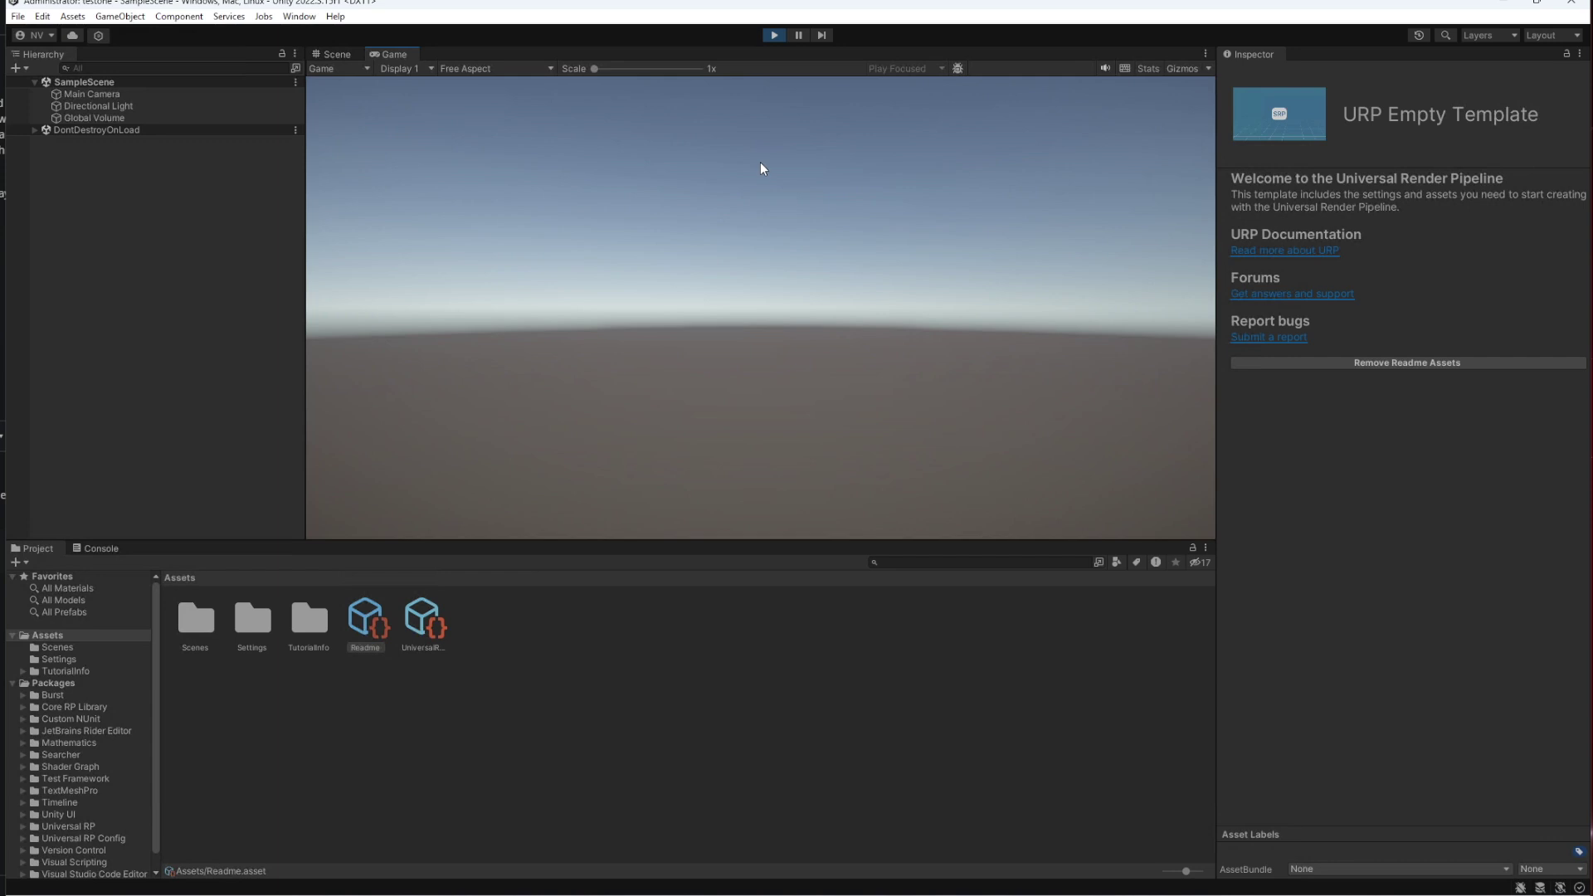
{"action": "left_click", "coordinate": [773, 35]}
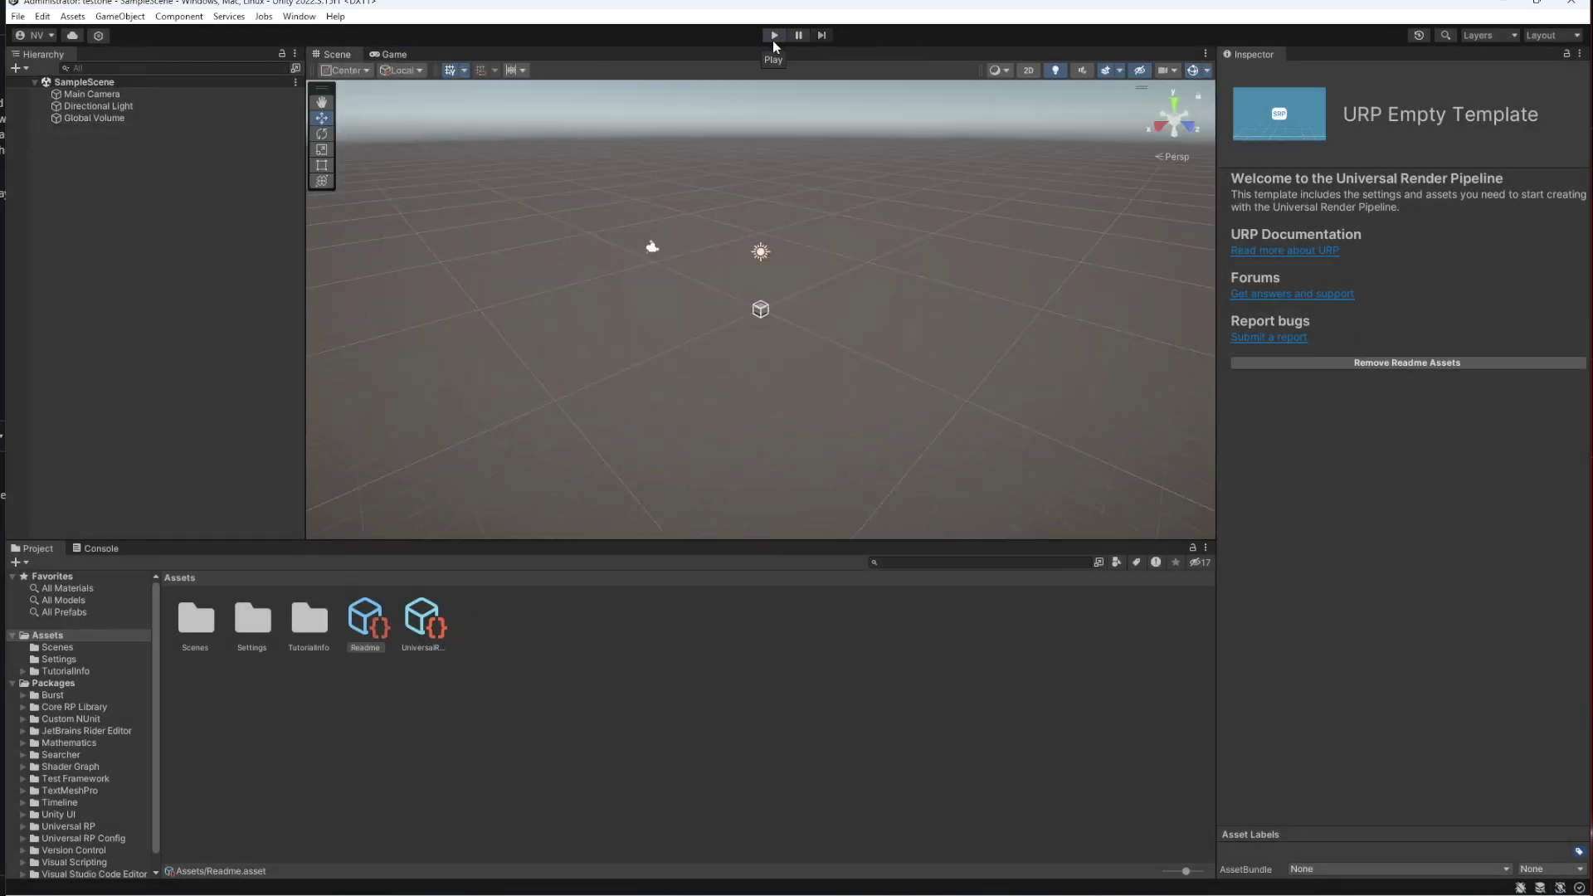